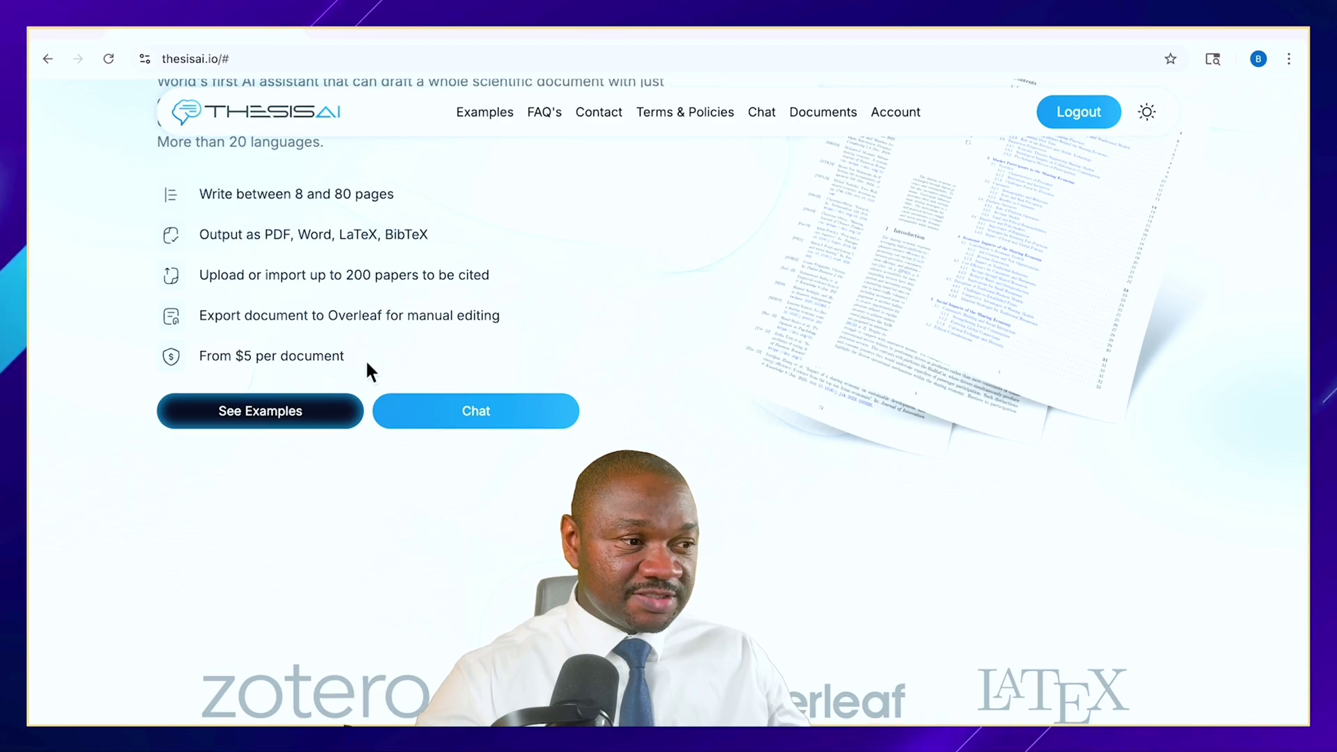
Examine the ThesisAI home page for its features, supported integrations and subscription pricing.
{"action": "scroll", "coordinate": [367, 365], "scroll_direction": "down", "scroll_amount": 4}
{"action": "scroll", "coordinate": [367, 366], "scroll_direction": "up", "scroll_amount": 4}
{"action": "scroll", "coordinate": [369, 370], "scroll_direction": "down", "scroll_amount": 15}
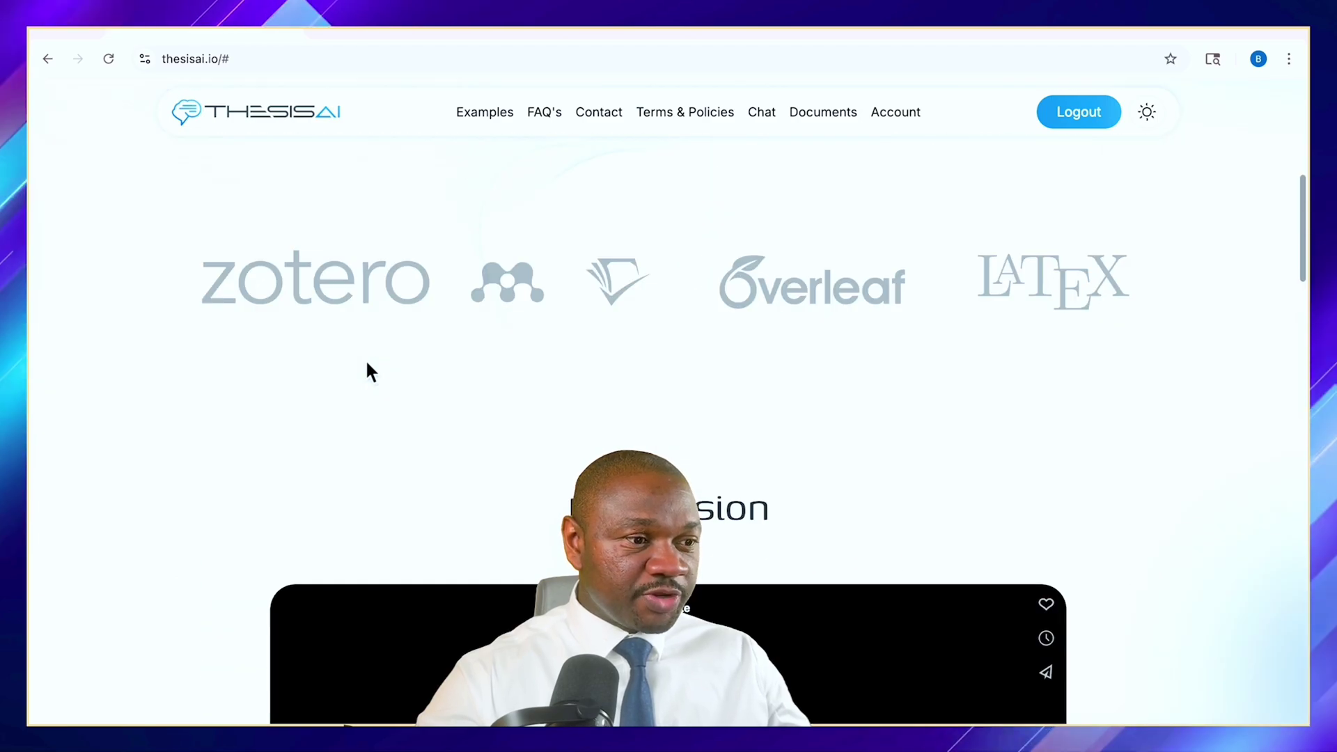
{"action": "scroll", "coordinate": [369, 371], "scroll_direction": "up", "scroll_amount": 1}
{"action": "scroll", "coordinate": [367, 366], "scroll_direction": "up", "scroll_amount": 15}
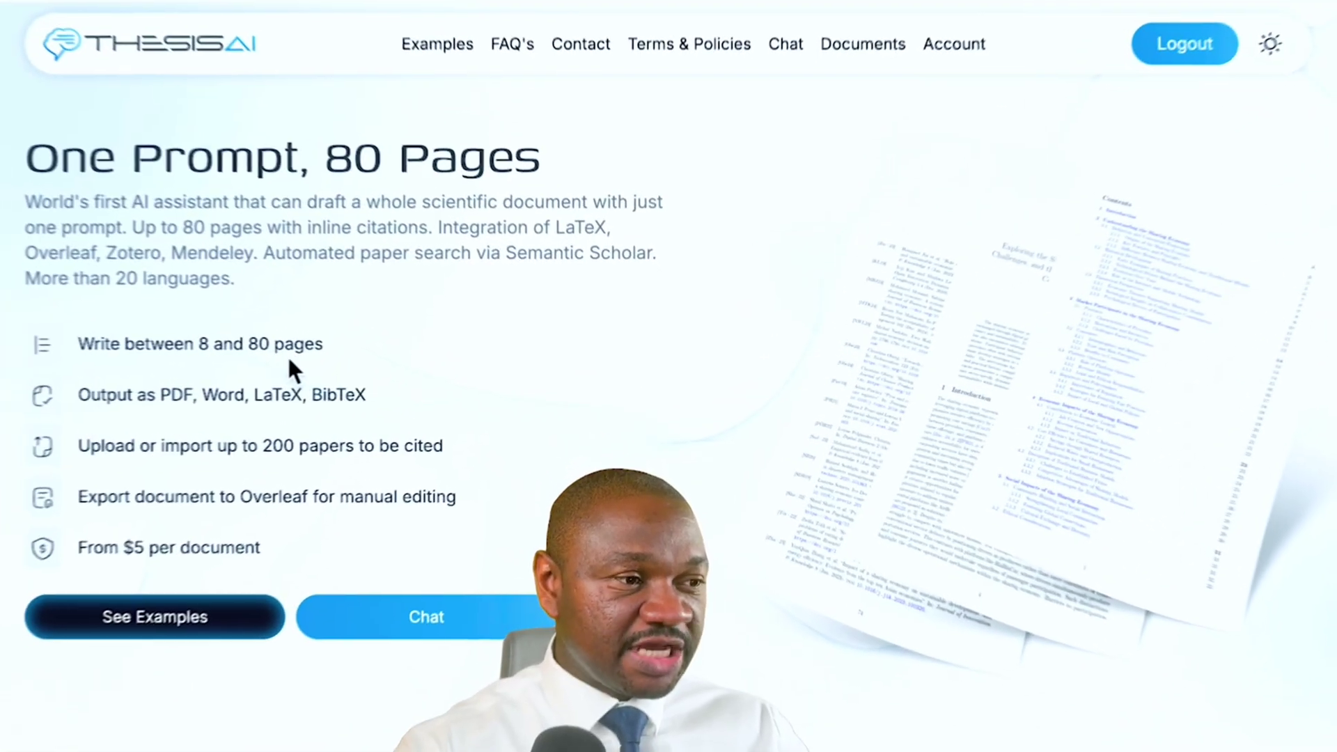
{"action": "scroll", "coordinate": [366, 363], "scroll_direction": "down", "scroll_amount": 5}
{"action": "scroll", "coordinate": [278, 358], "scroll_direction": "down", "scroll_amount": 15}
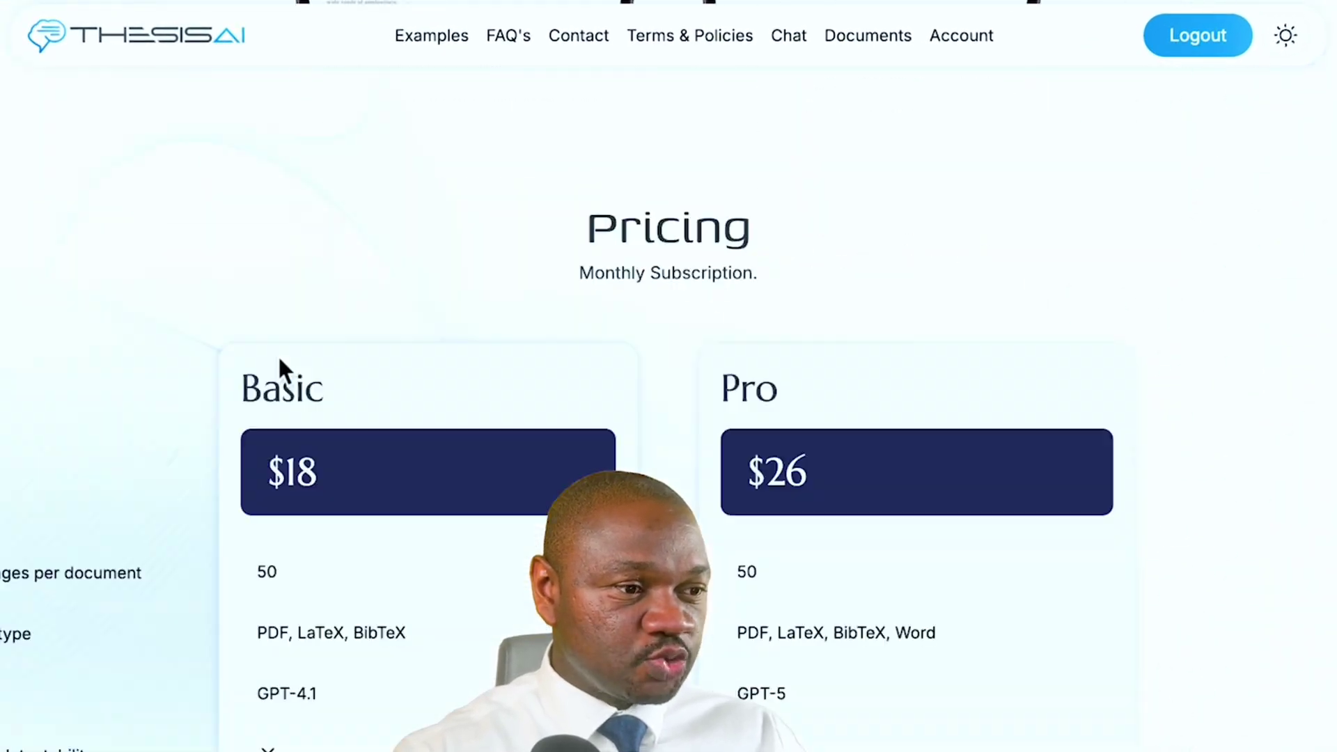
{"action": "scroll", "coordinate": [279, 359], "scroll_direction": "up", "scroll_amount": 15}
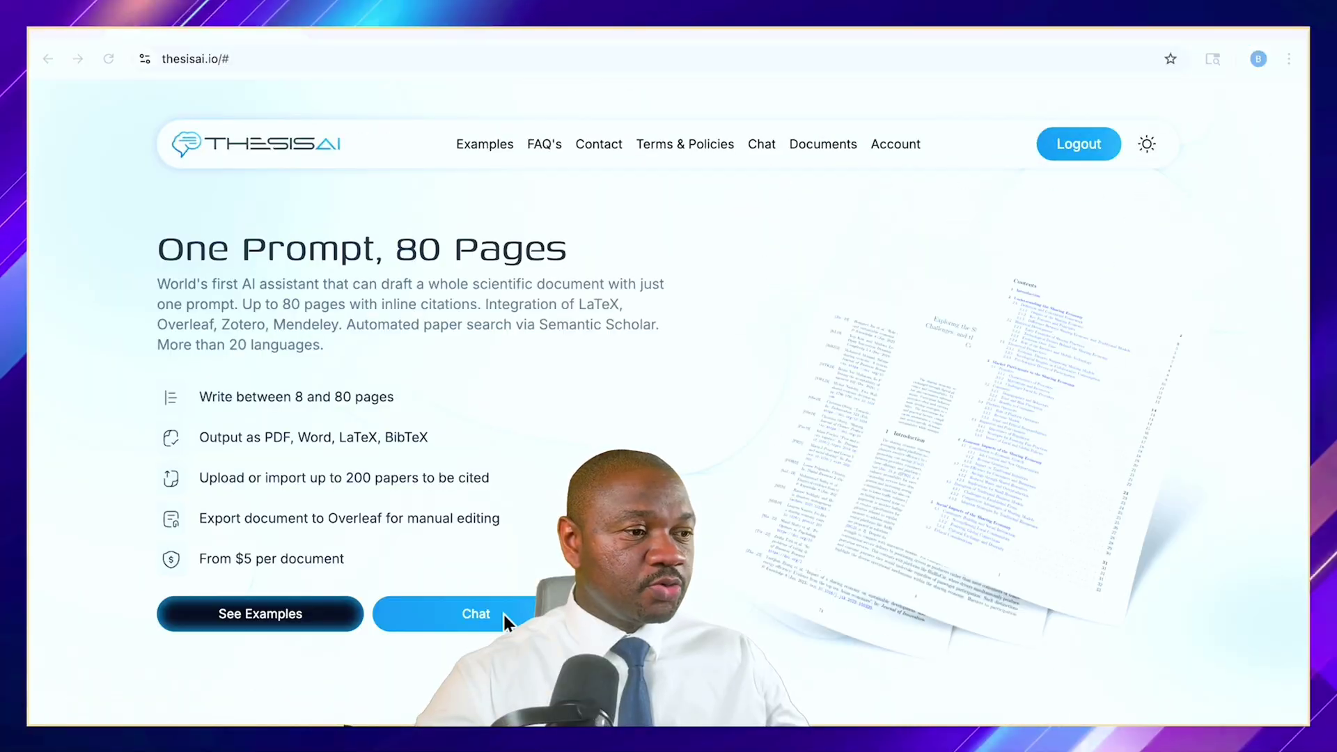
Open the chat page where documents are generated from reference papers.
{"action": "scroll", "coordinate": [490, 508], "scroll_direction": "down", "scroll_amount": 3}
{"action": "left_click", "coordinate": [477, 404]}
{"action": "scroll", "coordinate": [541, 492], "scroll_direction": "down", "scroll_amount": 1}
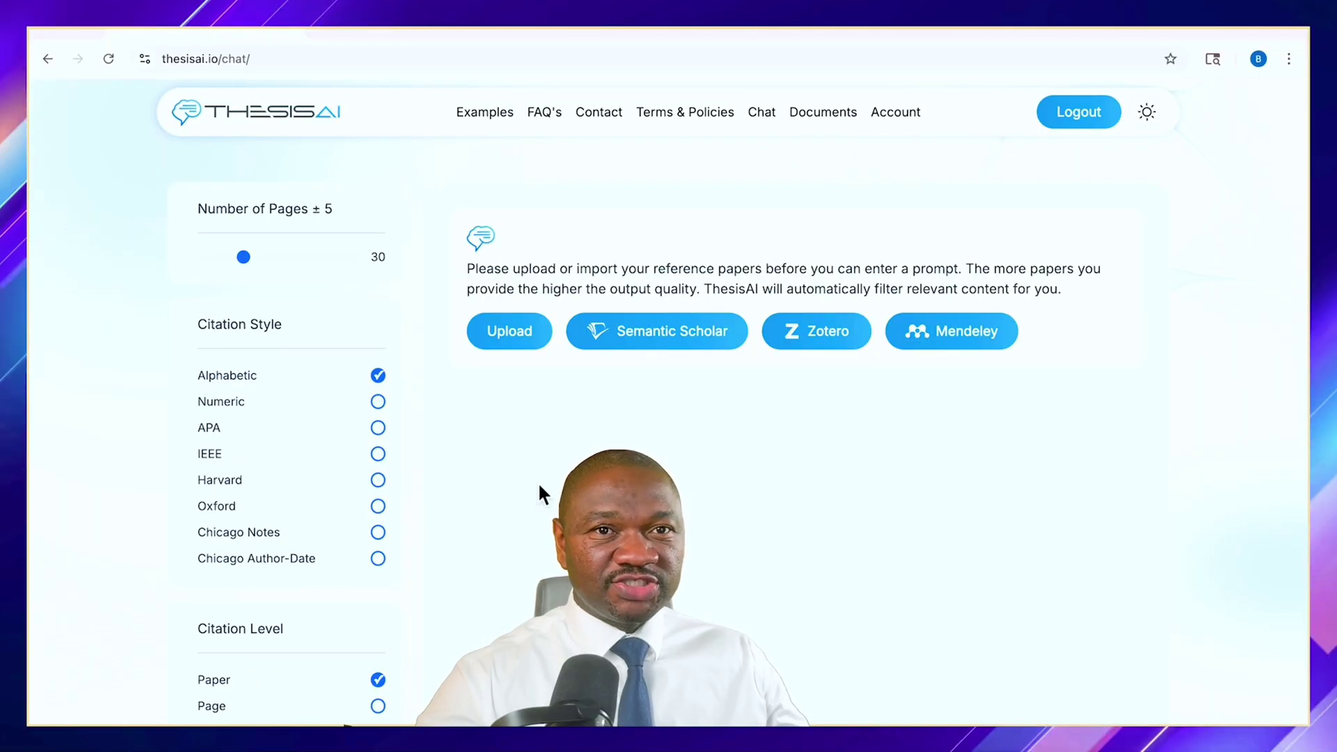
Set the number of pages to 25 and choose APA as the citation style.
{"action": "scroll", "coordinate": [541, 493], "scroll_direction": "down", "scroll_amount": 1}
{"action": "scroll", "coordinate": [540, 487], "scroll_direction": "down", "scroll_amount": 1}
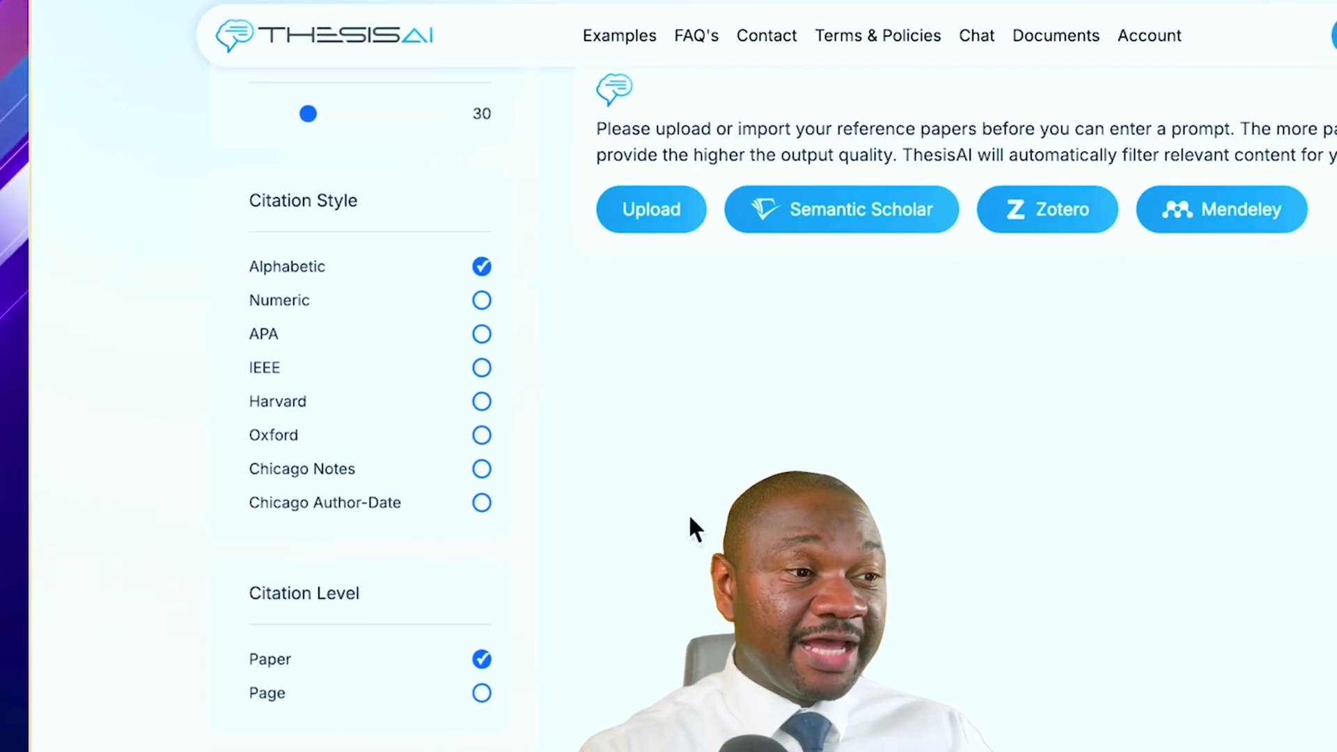
{"action": "scroll", "coordinate": [688, 512], "scroll_direction": "down", "scroll_amount": 1}
{"action": "scroll", "coordinate": [691, 519], "scroll_direction": "up", "scroll_amount": 3}
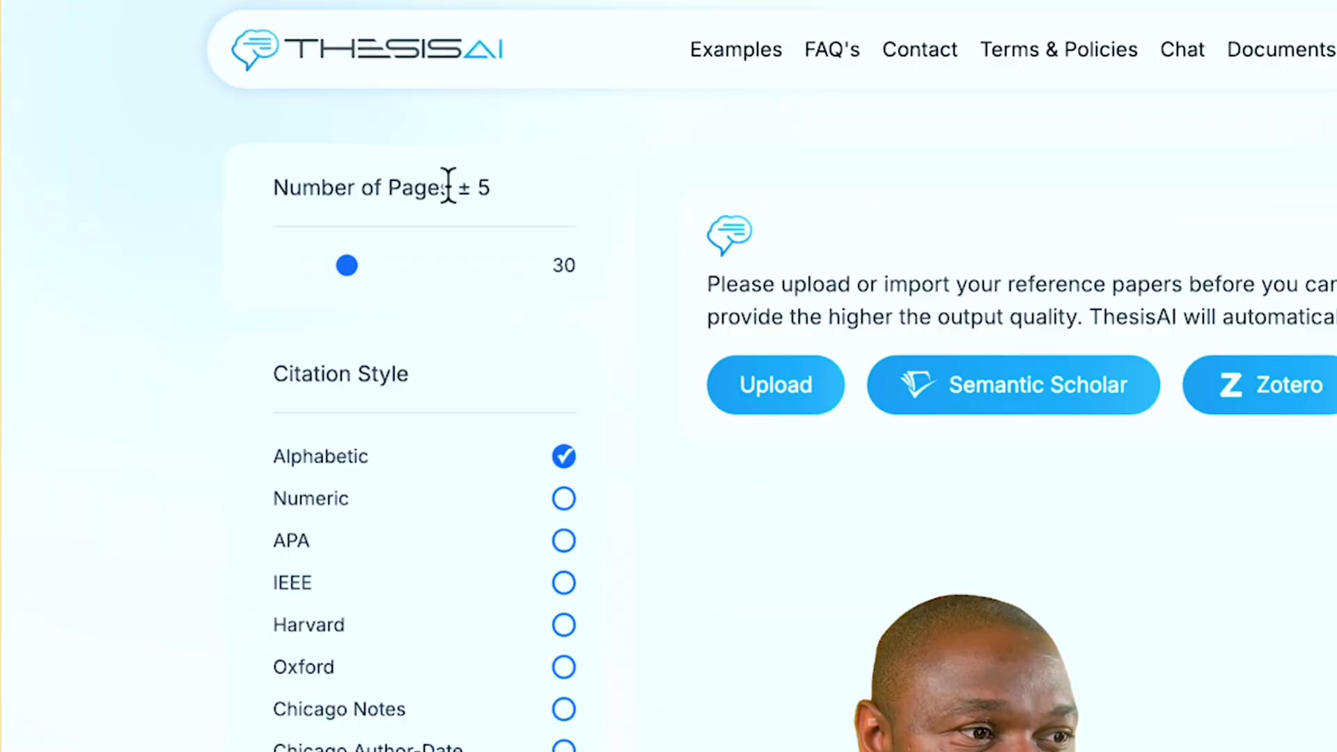
{"action": "left_click", "coordinate": [396, 265]}
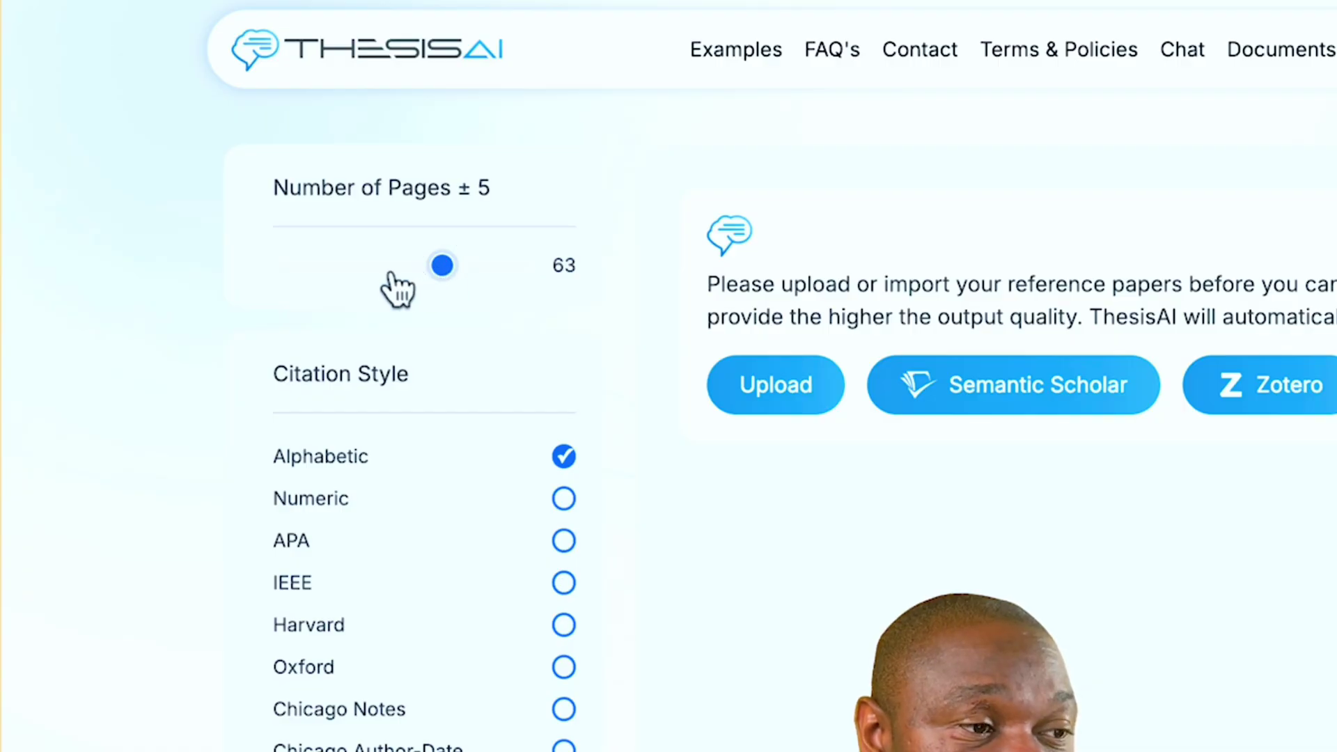
{"action": "scroll", "coordinate": [486, 409], "scroll_direction": "down", "scroll_amount": 2}
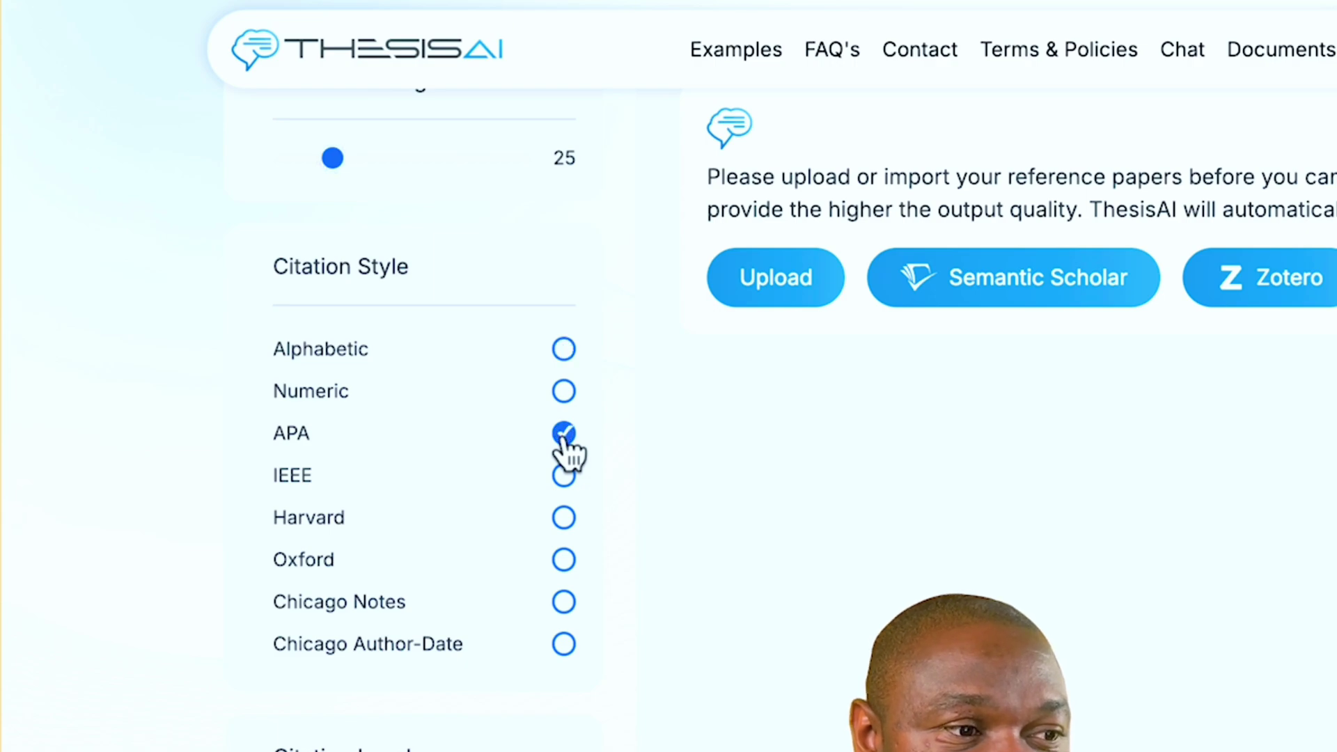
Examine the citation level, document language and completion email settings along with the reference import sources.
{"action": "scroll", "coordinate": [567, 453], "scroll_direction": "down", "scroll_amount": 6}
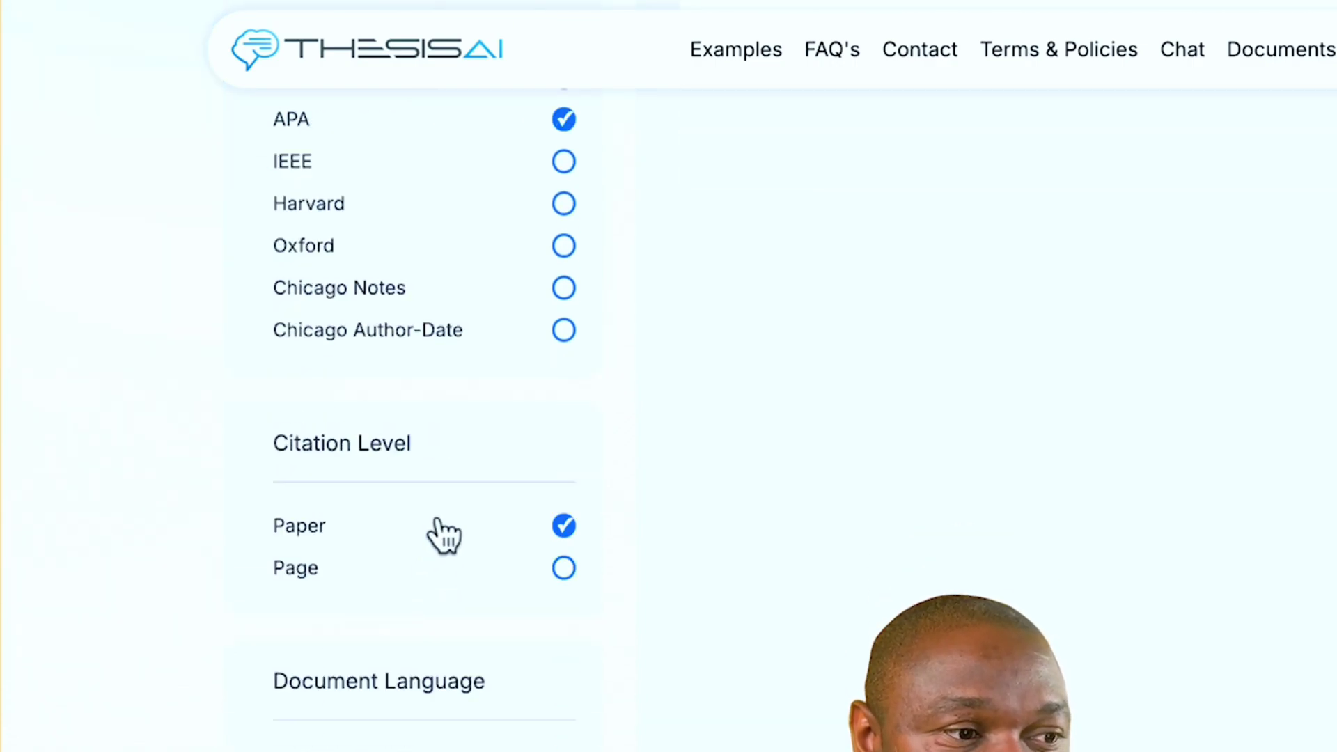
{"action": "scroll", "coordinate": [444, 535], "scroll_direction": "down", "scroll_amount": 2}
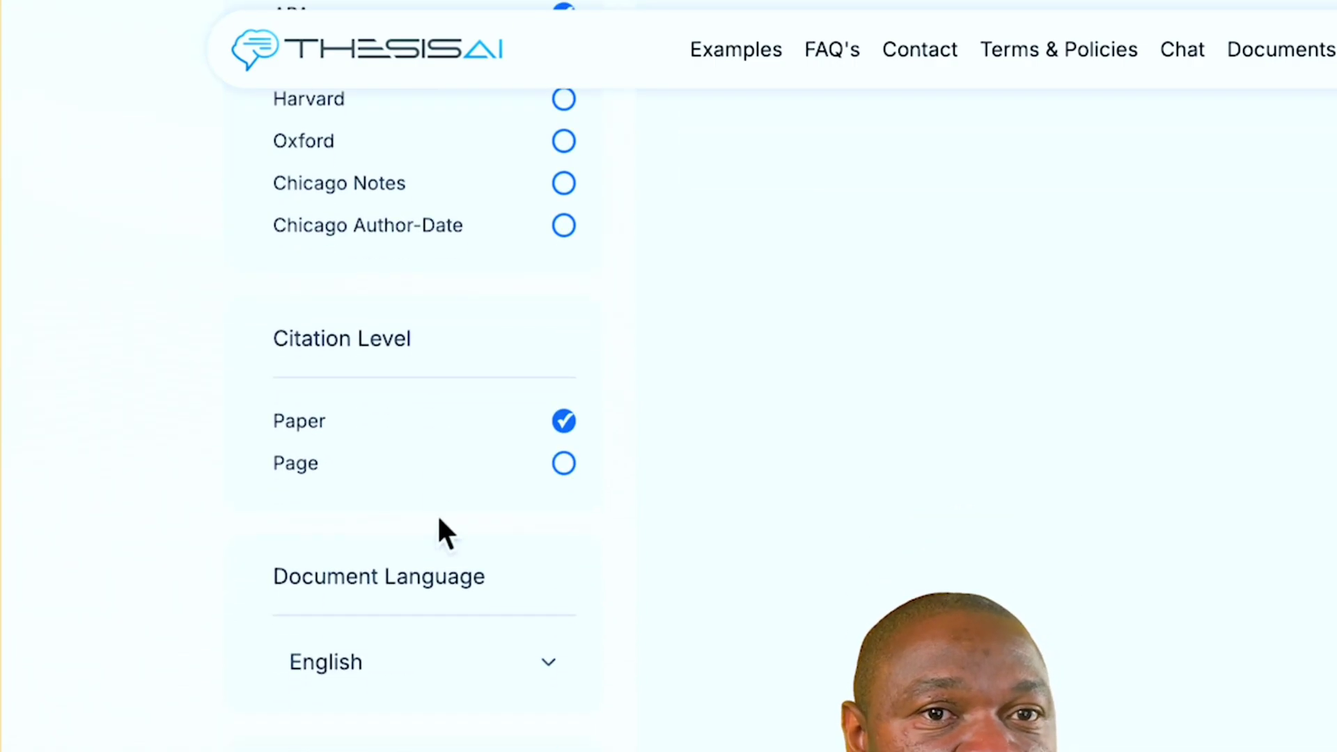
{"action": "scroll", "coordinate": [440, 529], "scroll_direction": "down", "scroll_amount": 4}
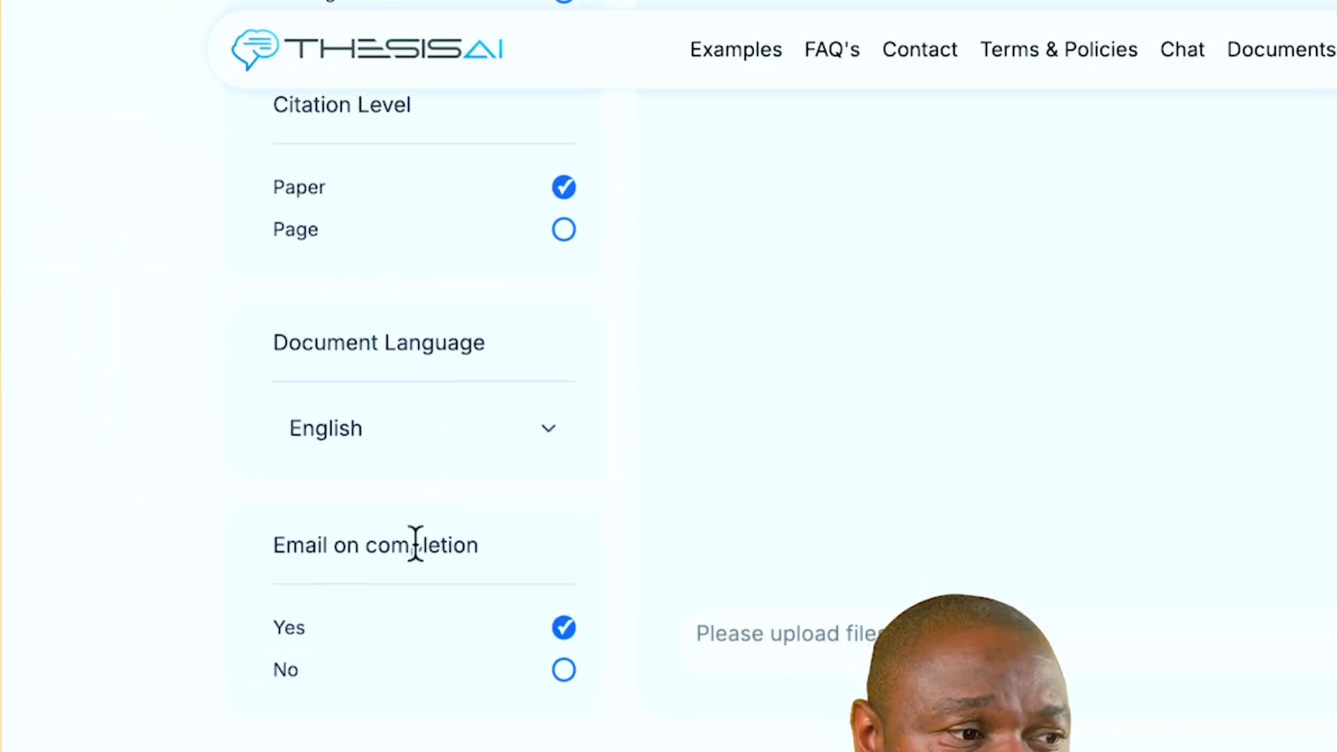
{"action": "scroll", "coordinate": [415, 544], "scroll_direction": "down", "scroll_amount": 3}
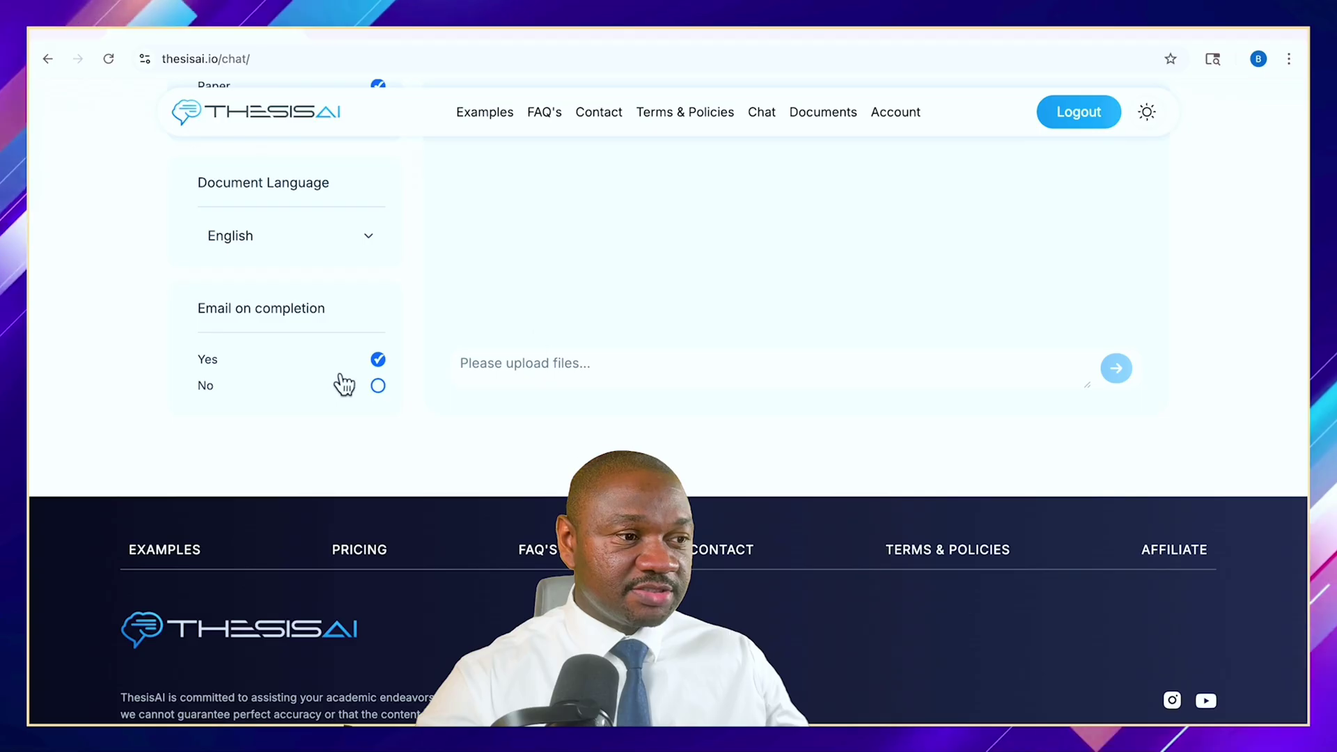
{"action": "scroll", "coordinate": [534, 327], "scroll_direction": "up", "scroll_amount": 9}
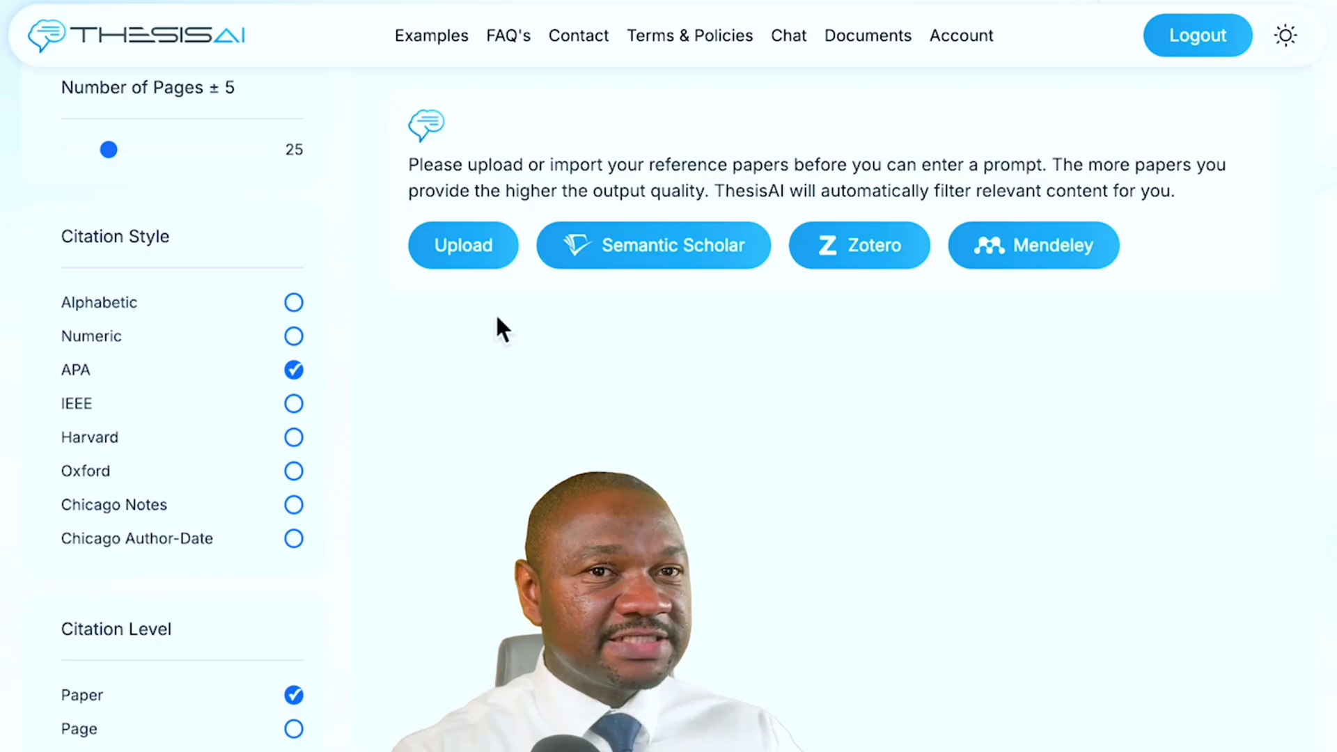
{"action": "scroll", "coordinate": [499, 321], "scroll_direction": "down", "scroll_amount": 10}
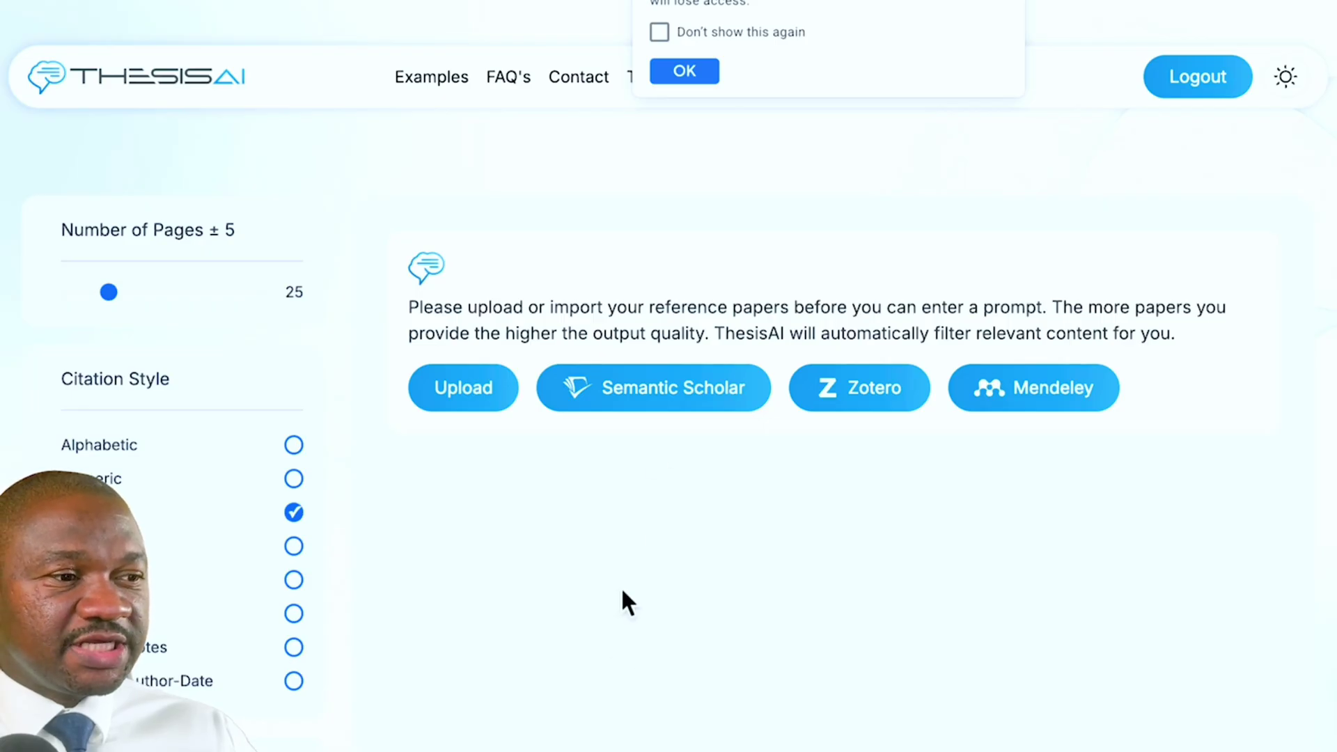
{"action": "scroll", "coordinate": [629, 603], "scroll_direction": "down", "scroll_amount": 1}
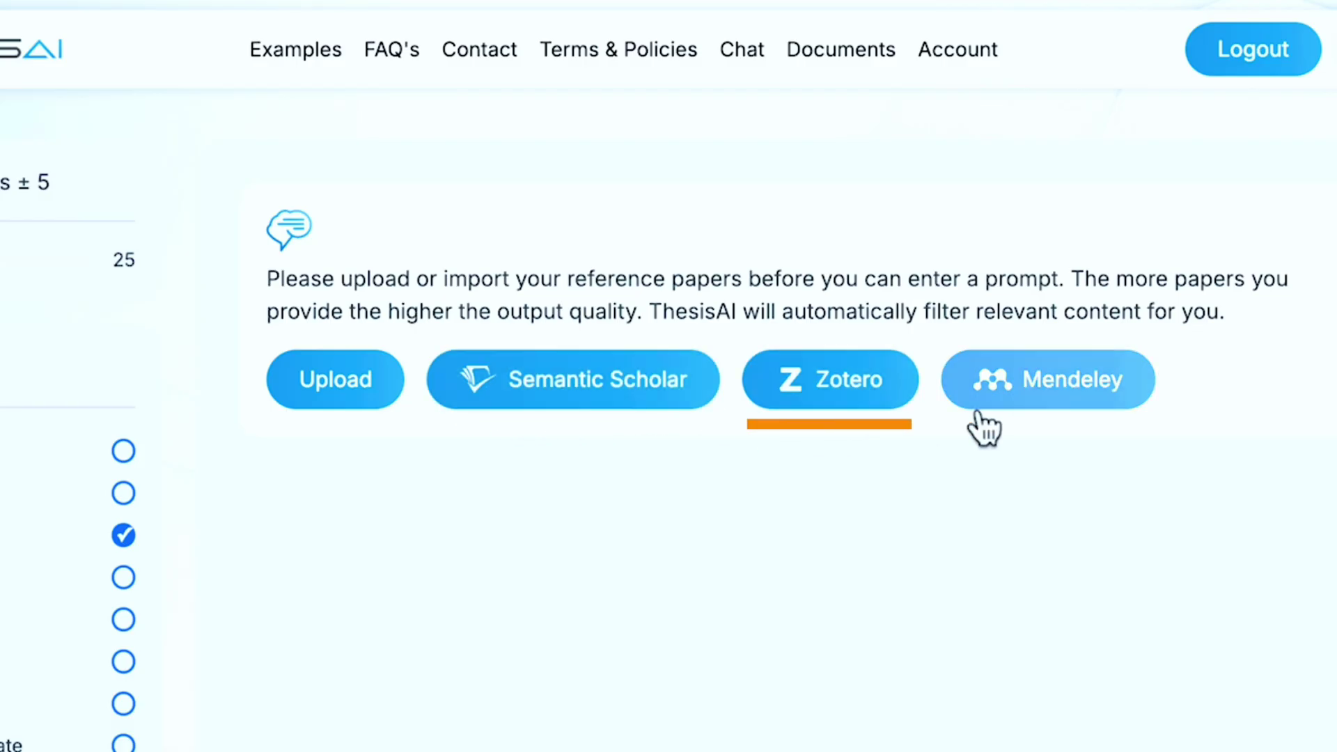
{"action": "scroll", "coordinate": [1083, 426], "scroll_direction": "down", "scroll_amount": 2}
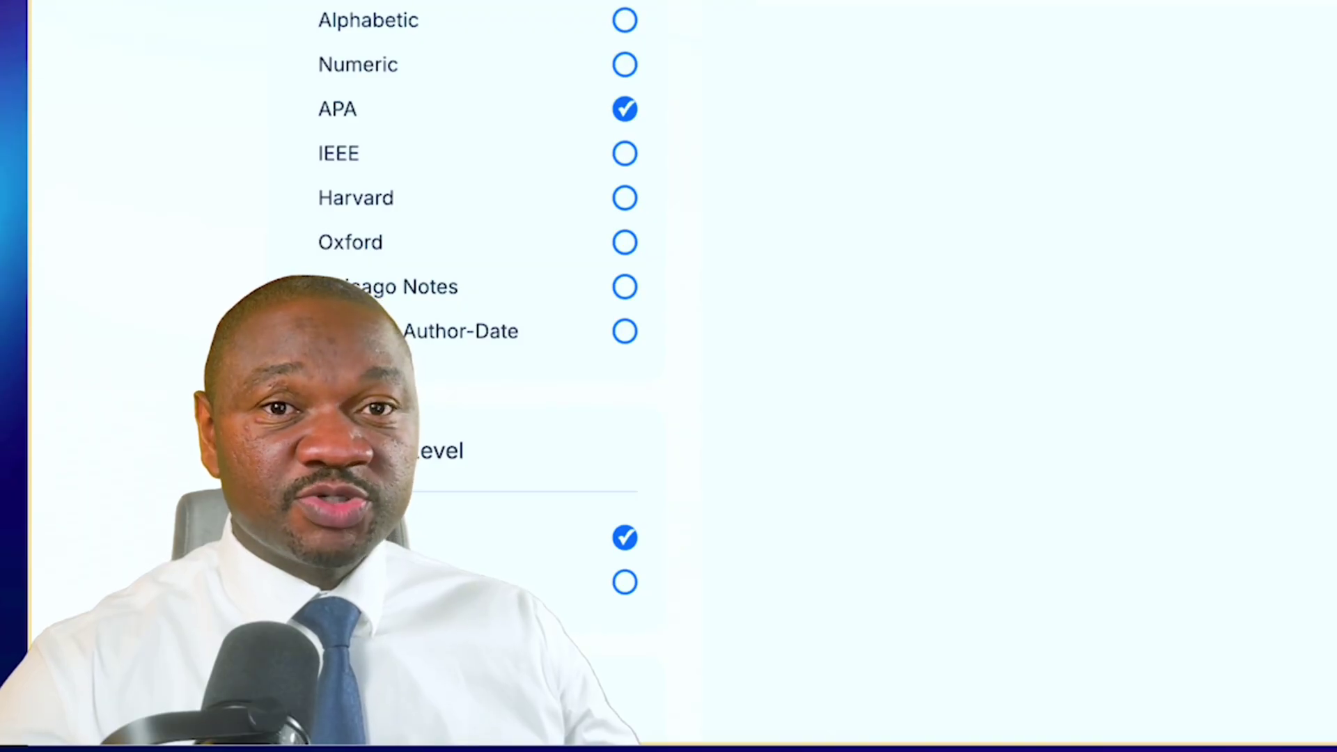
{"action": "scroll", "coordinate": [474, 314], "scroll_direction": "down", "scroll_amount": 2}
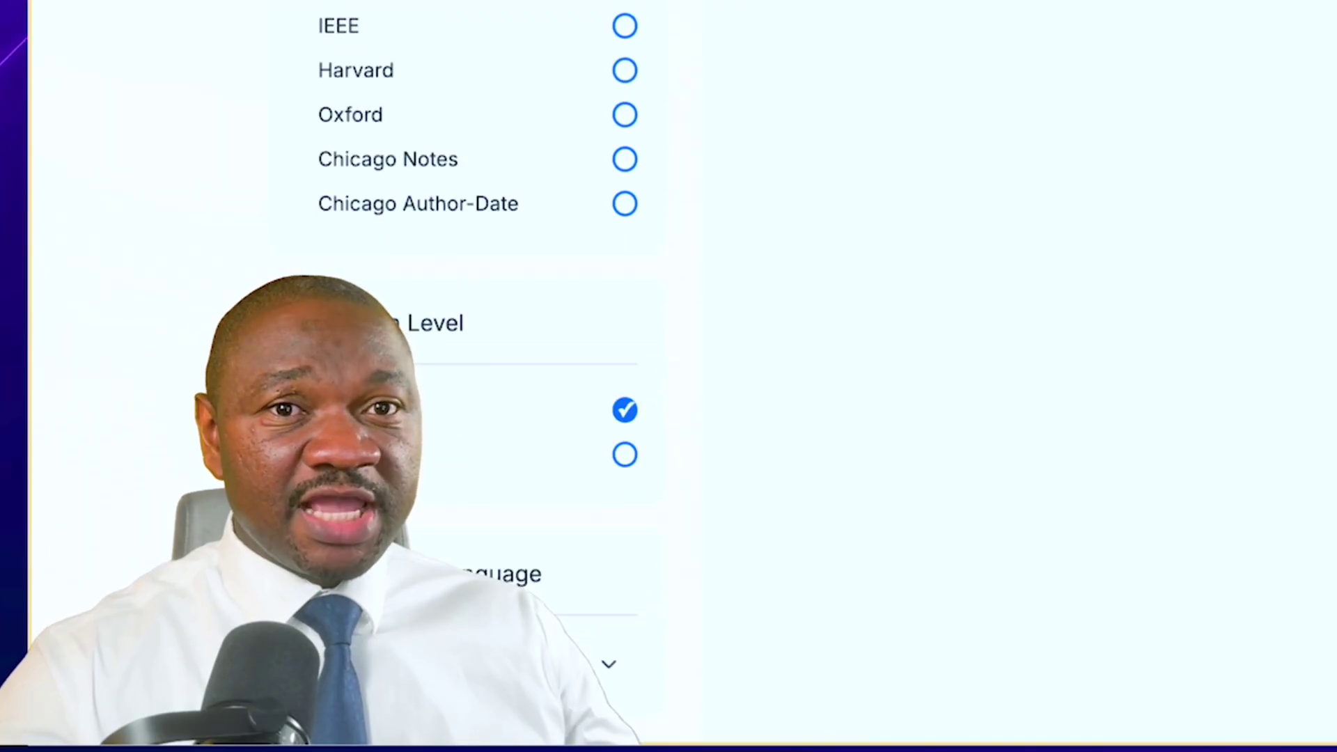
{"action": "scroll", "coordinate": [474, 313], "scroll_direction": "down", "scroll_amount": 1}
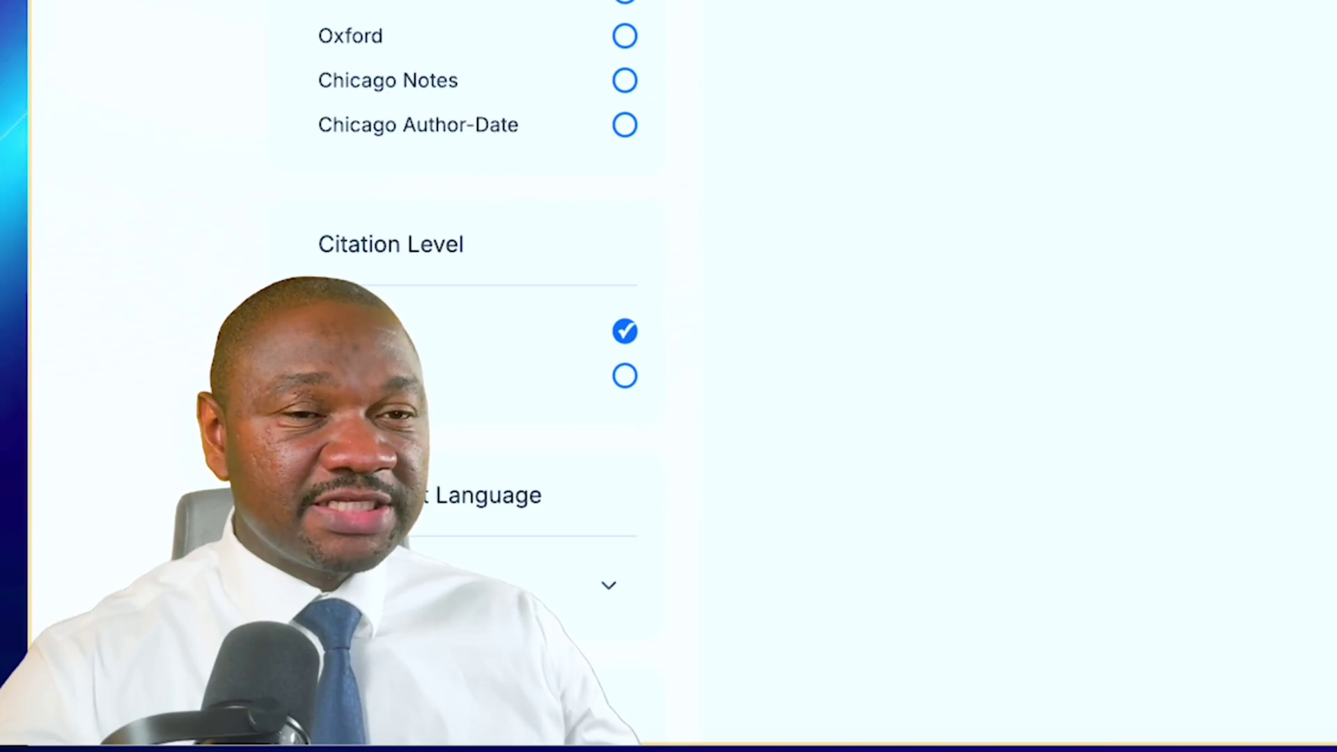
{"action": "scroll", "coordinate": [474, 313], "scroll_direction": "up", "scroll_amount": 1}
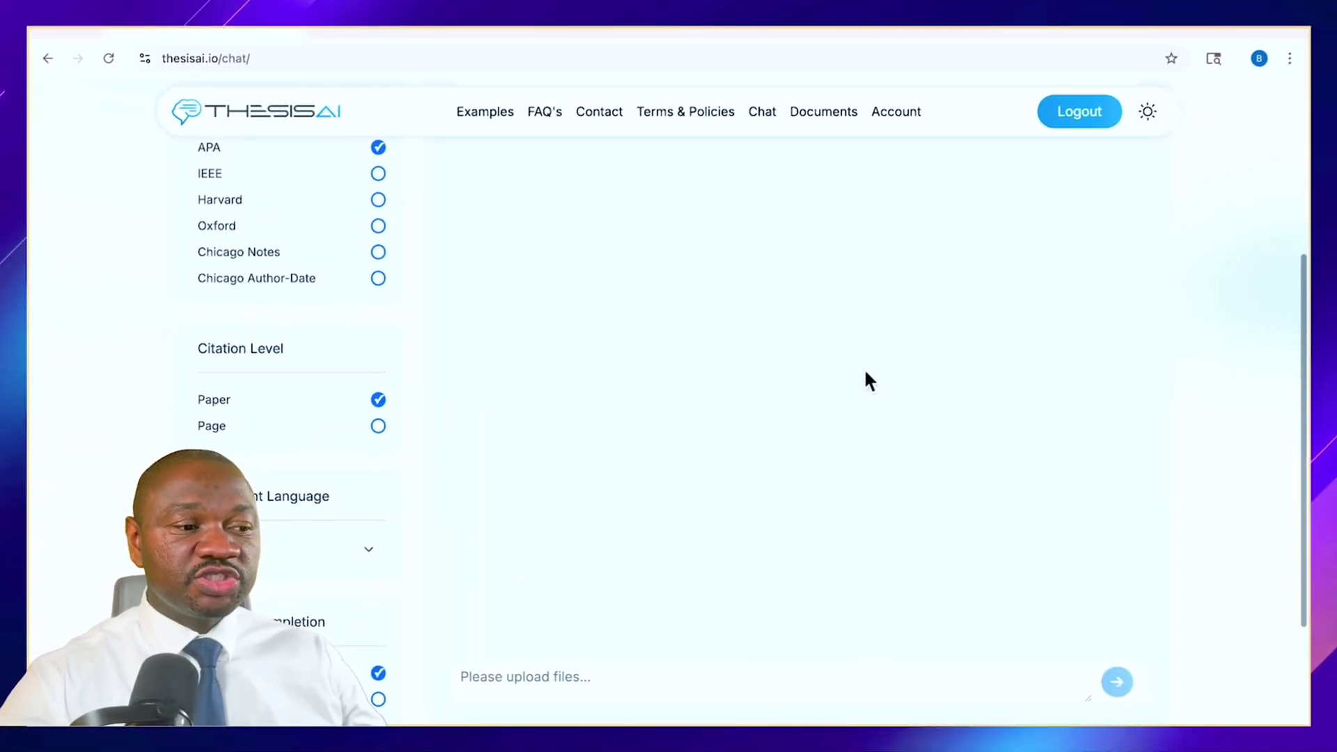
{"action": "scroll", "coordinate": [866, 379], "scroll_direction": "down", "scroll_amount": 1}
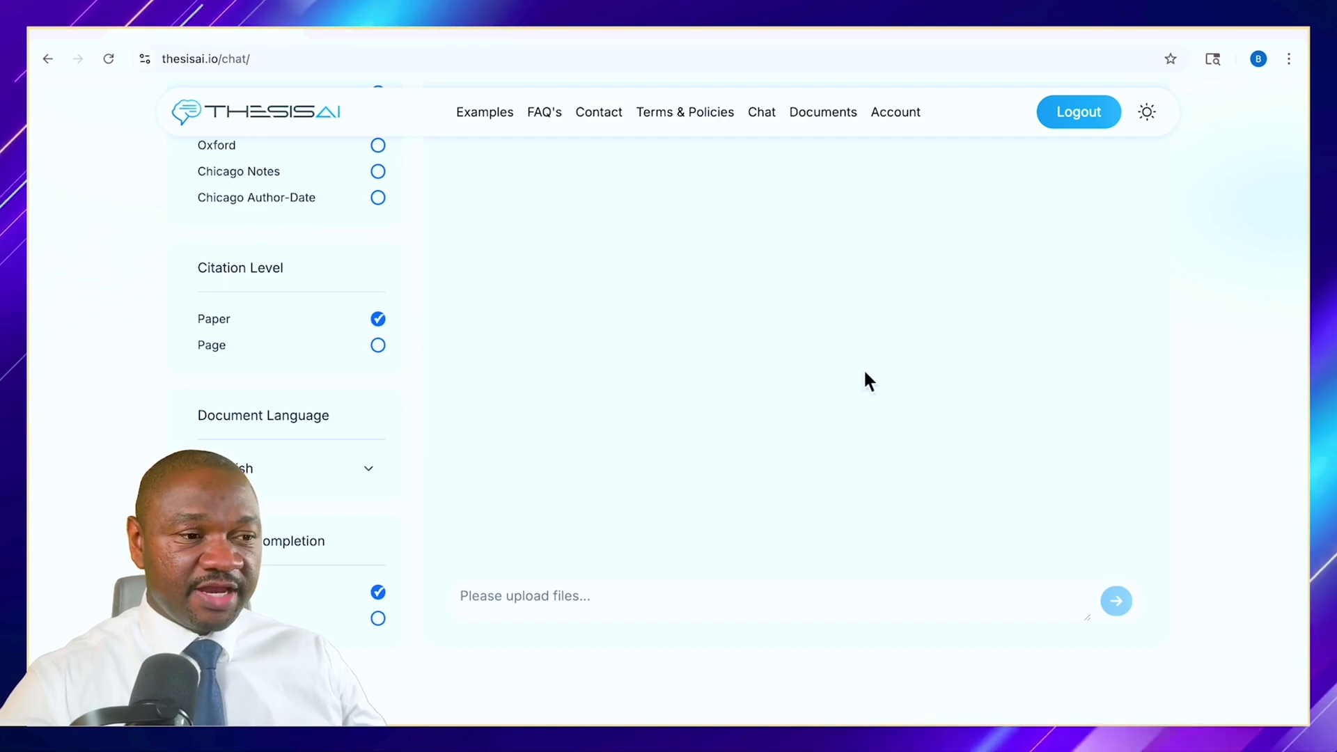
{"action": "scroll", "coordinate": [866, 376], "scroll_direction": "down", "scroll_amount": 4}
{"action": "scroll", "coordinate": [866, 380], "scroll_direction": "up", "scroll_amount": 2}
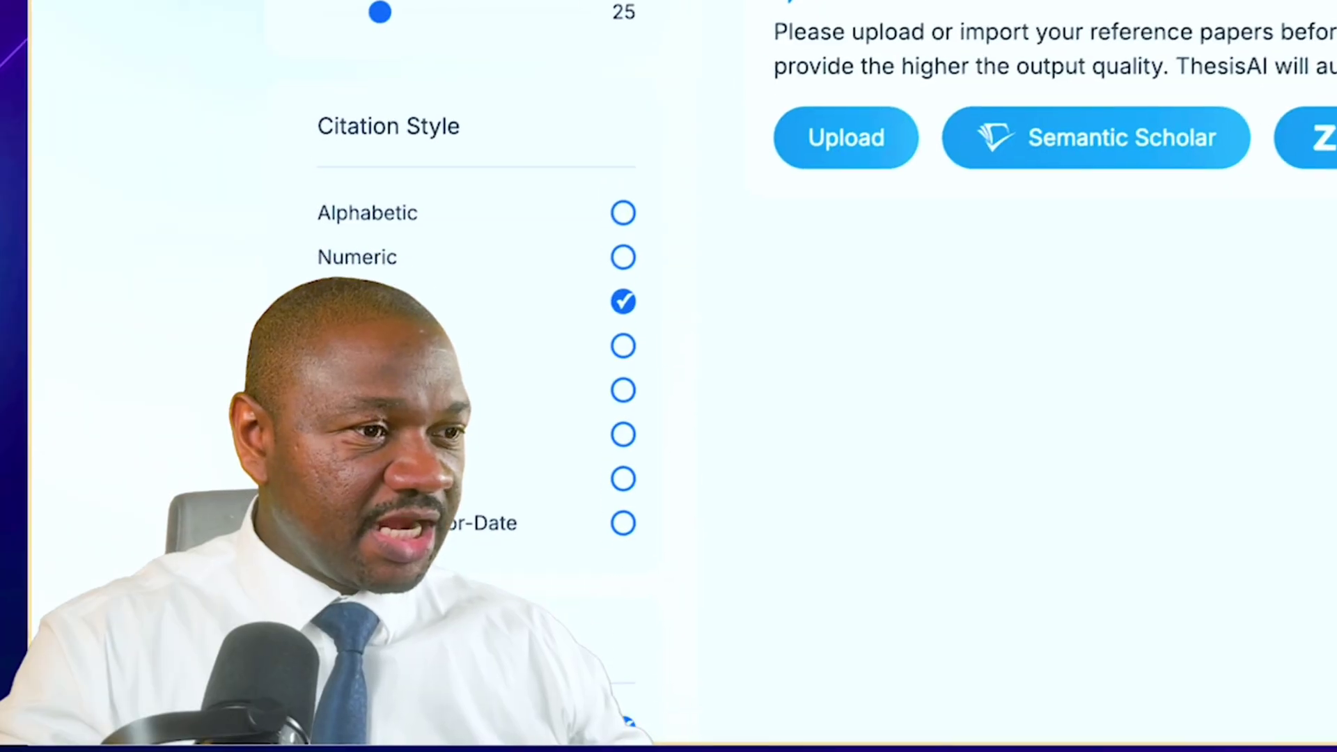
{"action": "scroll", "coordinate": [696, 376], "scroll_direction": "down", "scroll_amount": 2}
{"action": "scroll", "coordinate": [476, 164], "scroll_direction": "down", "scroll_amount": 8}
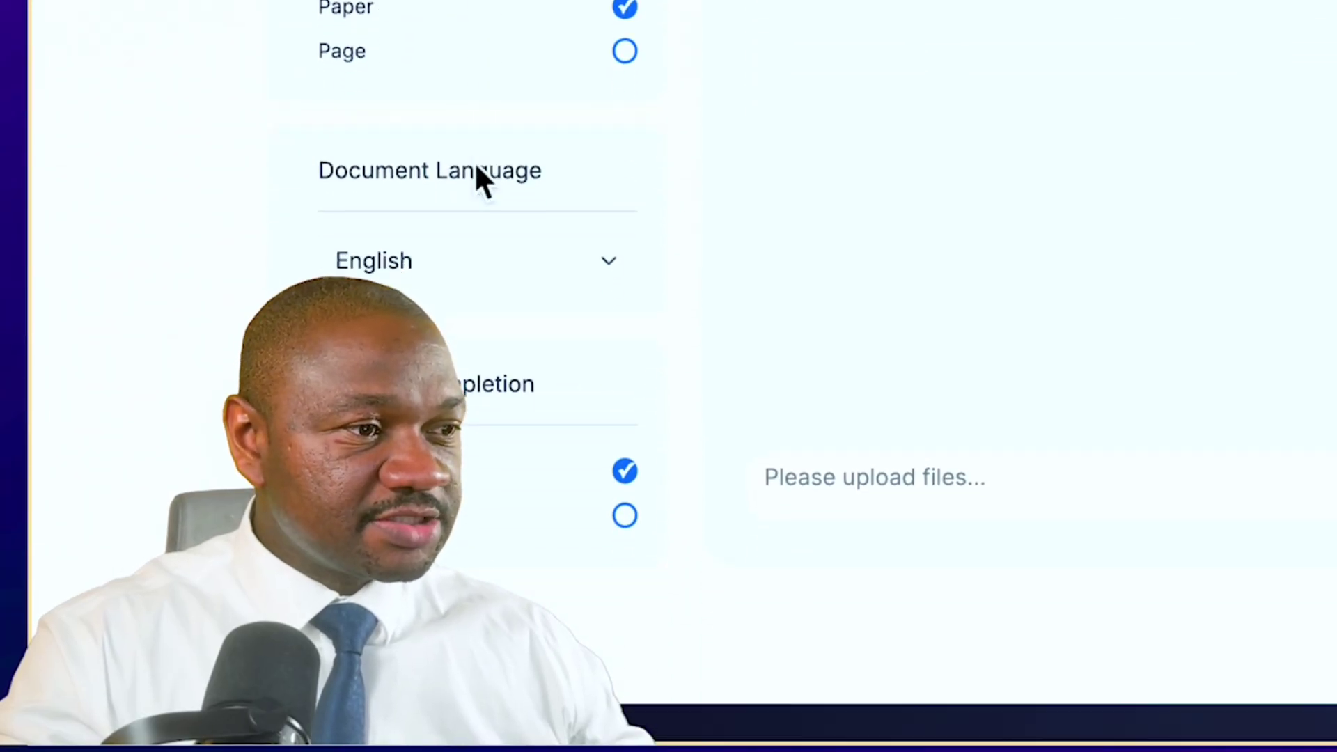
{"action": "scroll", "coordinate": [476, 167], "scroll_direction": "up", "scroll_amount": 8}
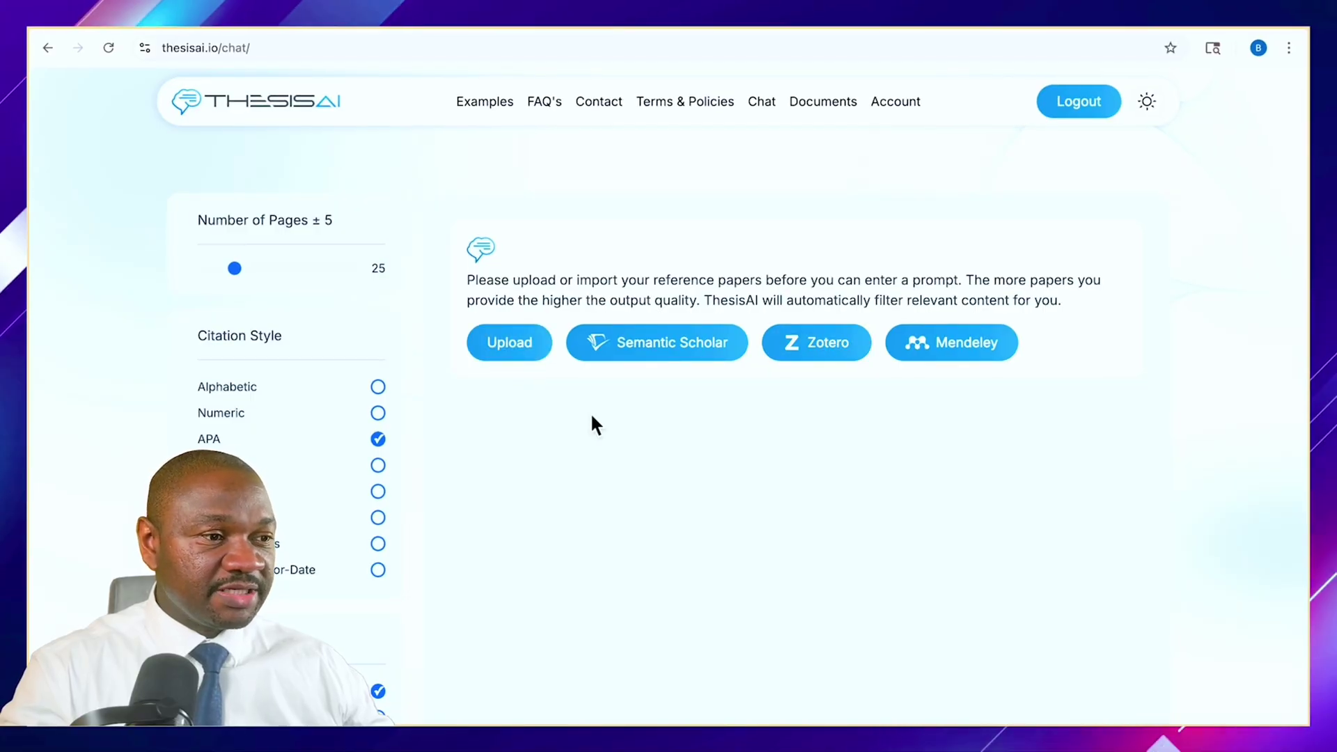
{"action": "left_click", "coordinate": [502, 348]}
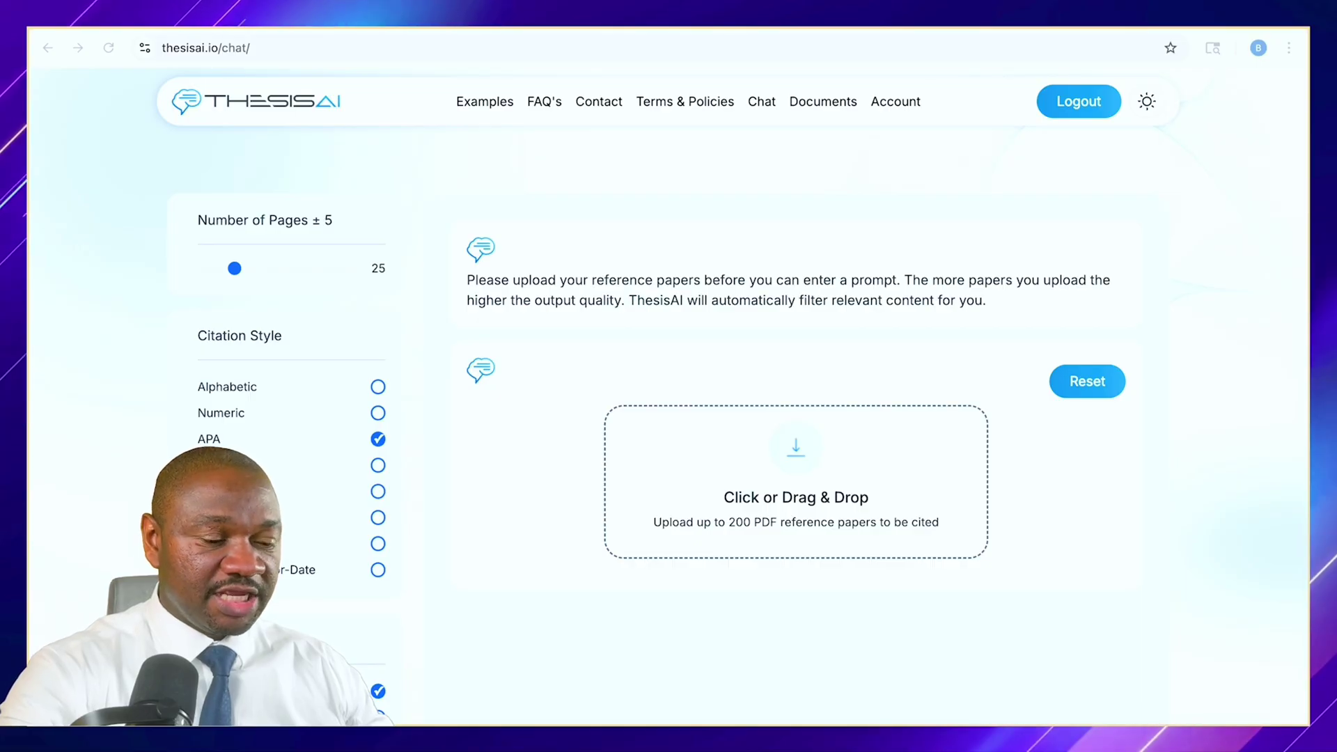
{"action": "left_click_drag", "start_coordinate": [1336, 328], "coordinate": [733, 436]}
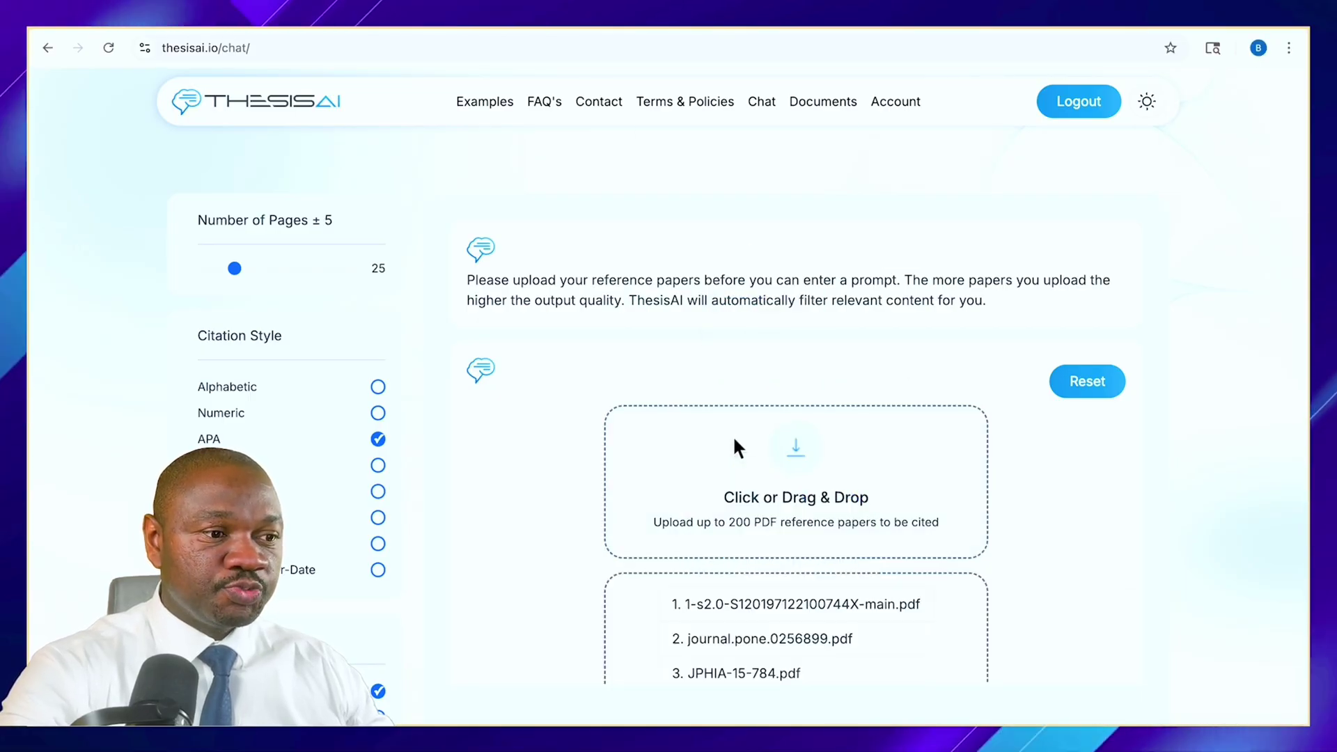
{"action": "scroll", "coordinate": [733, 436], "scroll_direction": "down", "scroll_amount": 4}
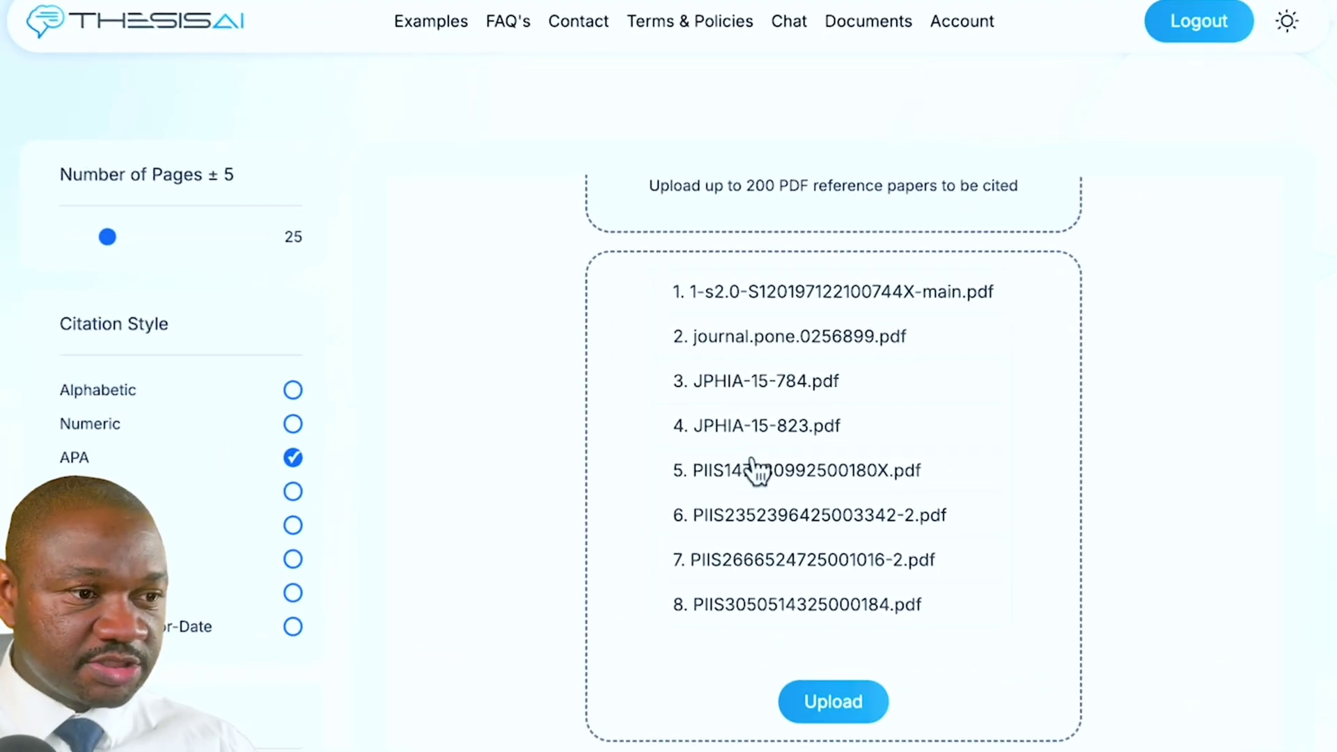
{"action": "left_click", "coordinate": [828, 702]}
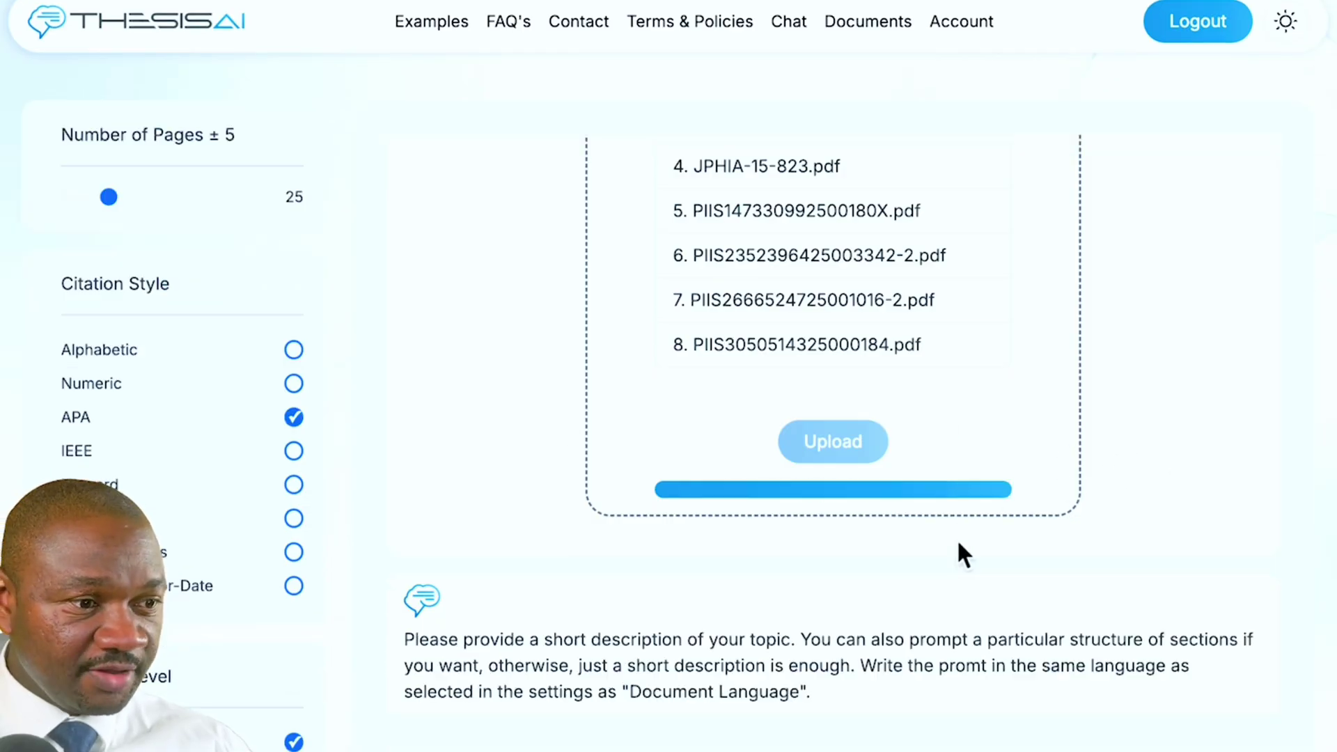
Read the instructions for describing the topic and section structure, and locate the message field.
{"action": "scroll", "coordinate": [958, 546], "scroll_direction": "down", "scroll_amount": 2}
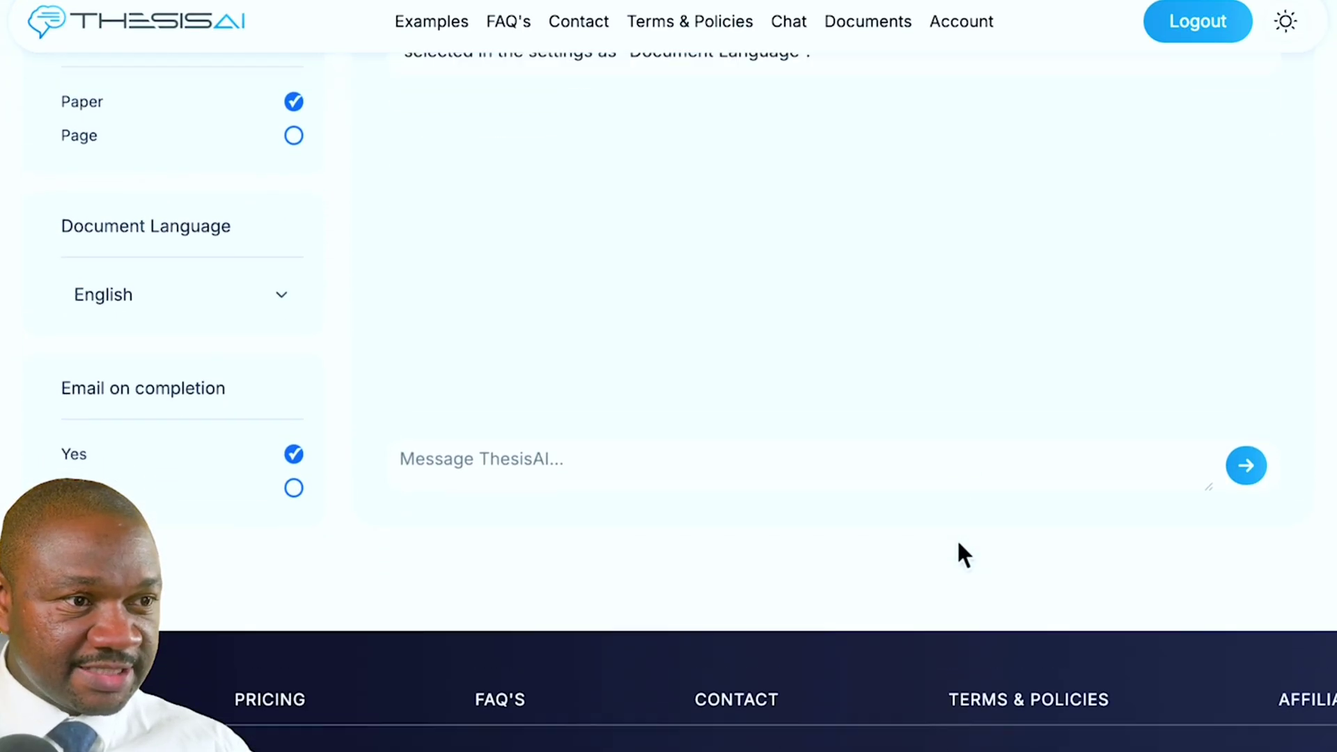
{"action": "scroll", "coordinate": [958, 546], "scroll_direction": "up", "scroll_amount": 5}
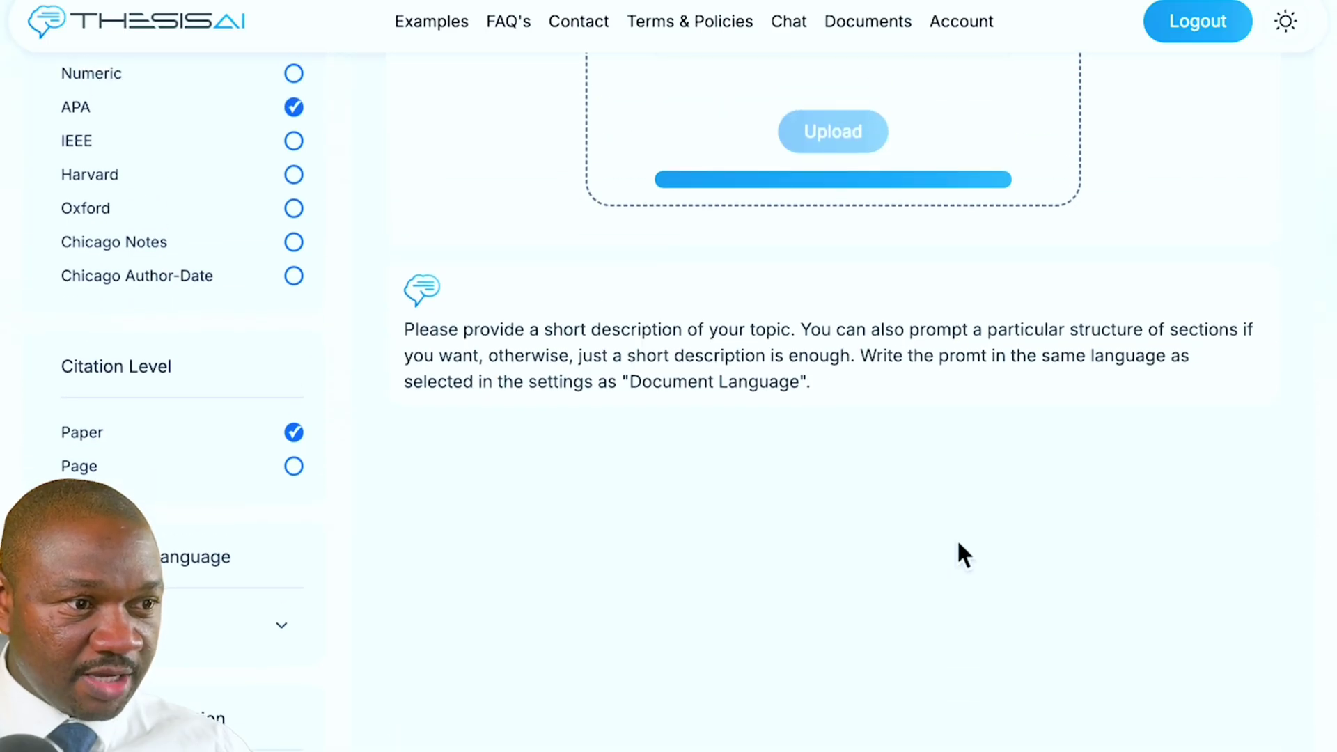
{"action": "scroll", "coordinate": [959, 543], "scroll_direction": "down", "scroll_amount": 1}
{"action": "scroll", "coordinate": [958, 544], "scroll_direction": "up", "scroll_amount": 3}
{"action": "scroll", "coordinate": [958, 544], "scroll_direction": "down", "scroll_amount": 4}
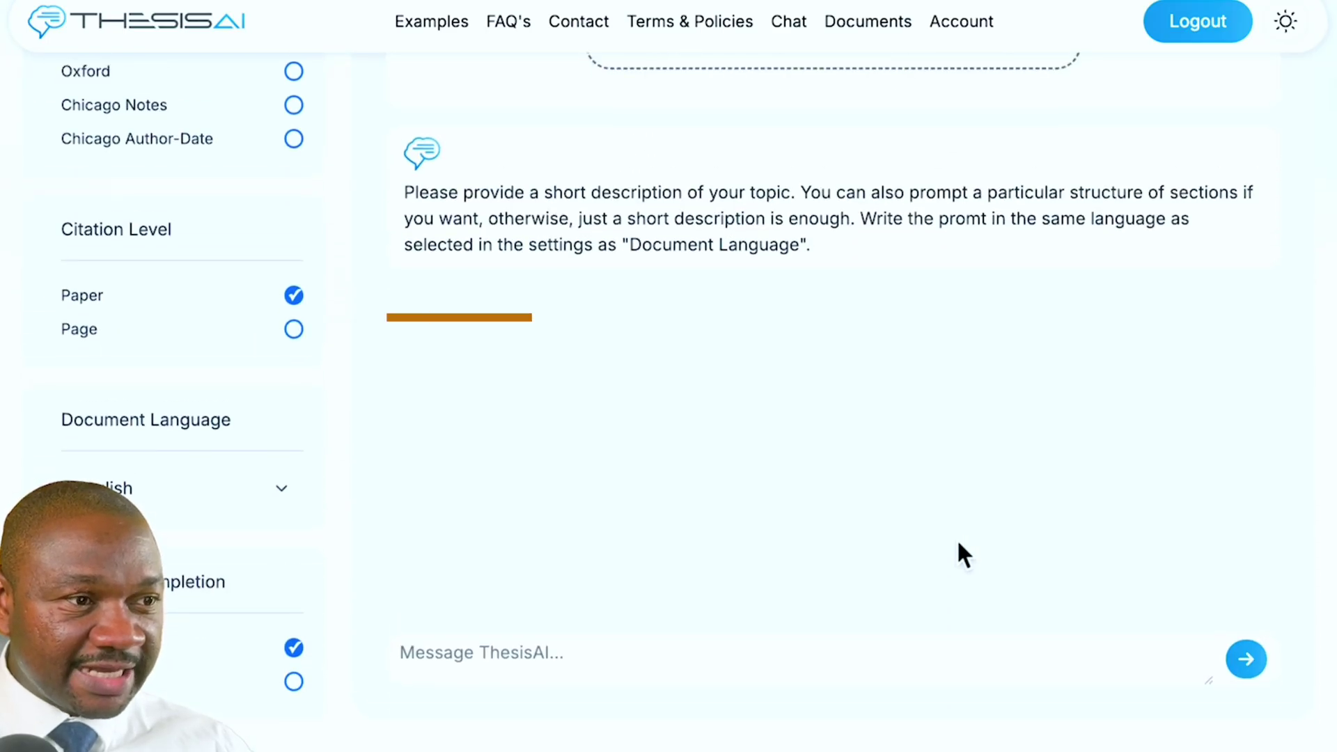
{"action": "scroll", "coordinate": [958, 544], "scroll_direction": "up", "scroll_amount": 1}
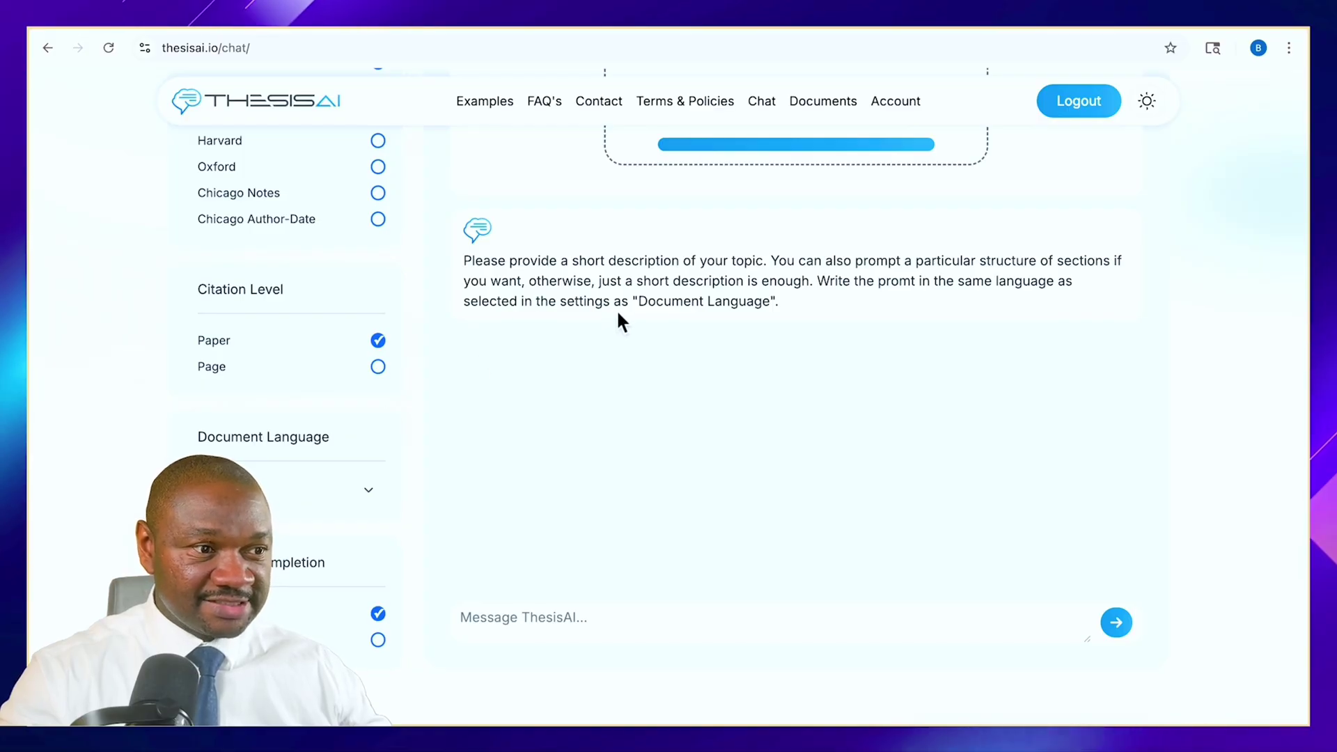
Reduce the number of pages to 8.
{"action": "scroll", "coordinate": [352, 383], "scroll_direction": "up", "scroll_amount": 5}
{"action": "scroll", "coordinate": [334, 363], "scroll_direction": "up", "scroll_amount": 1}
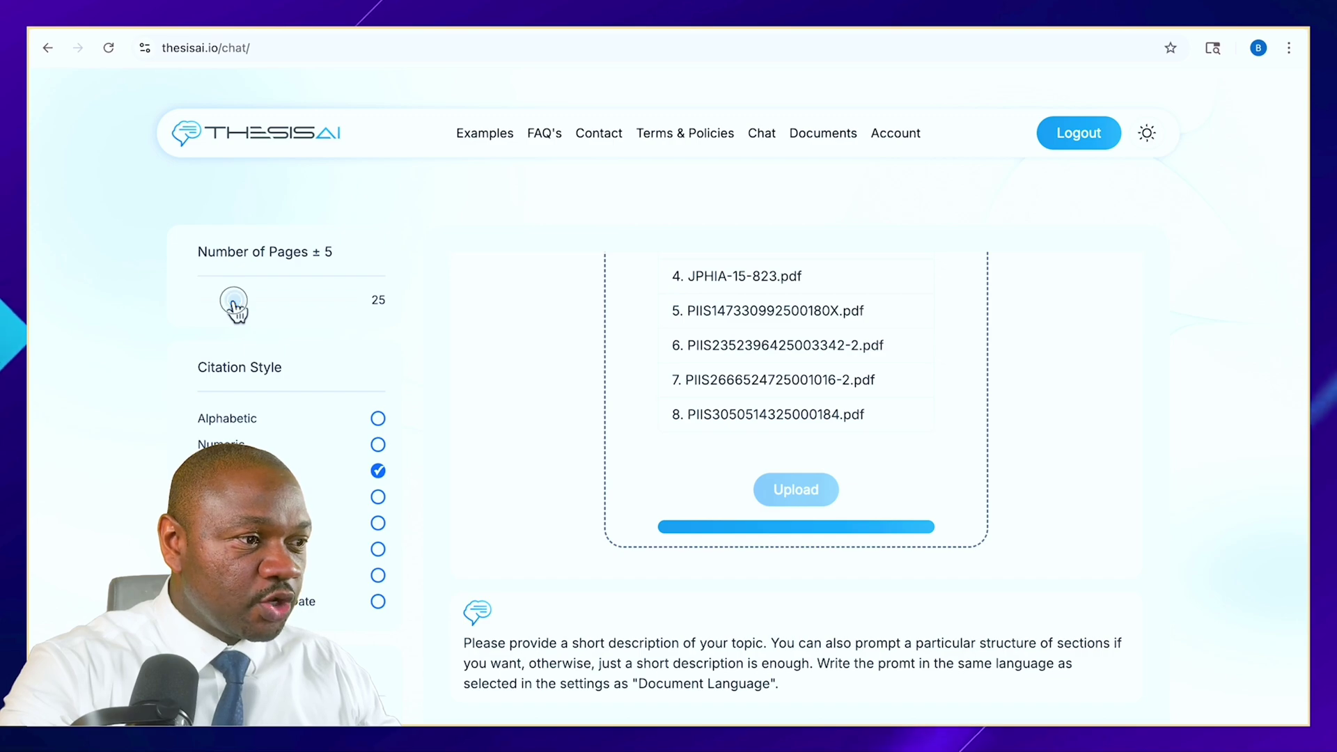
{"action": "left_click_drag", "start_coordinate": [233, 307], "coordinate": [193, 312]}
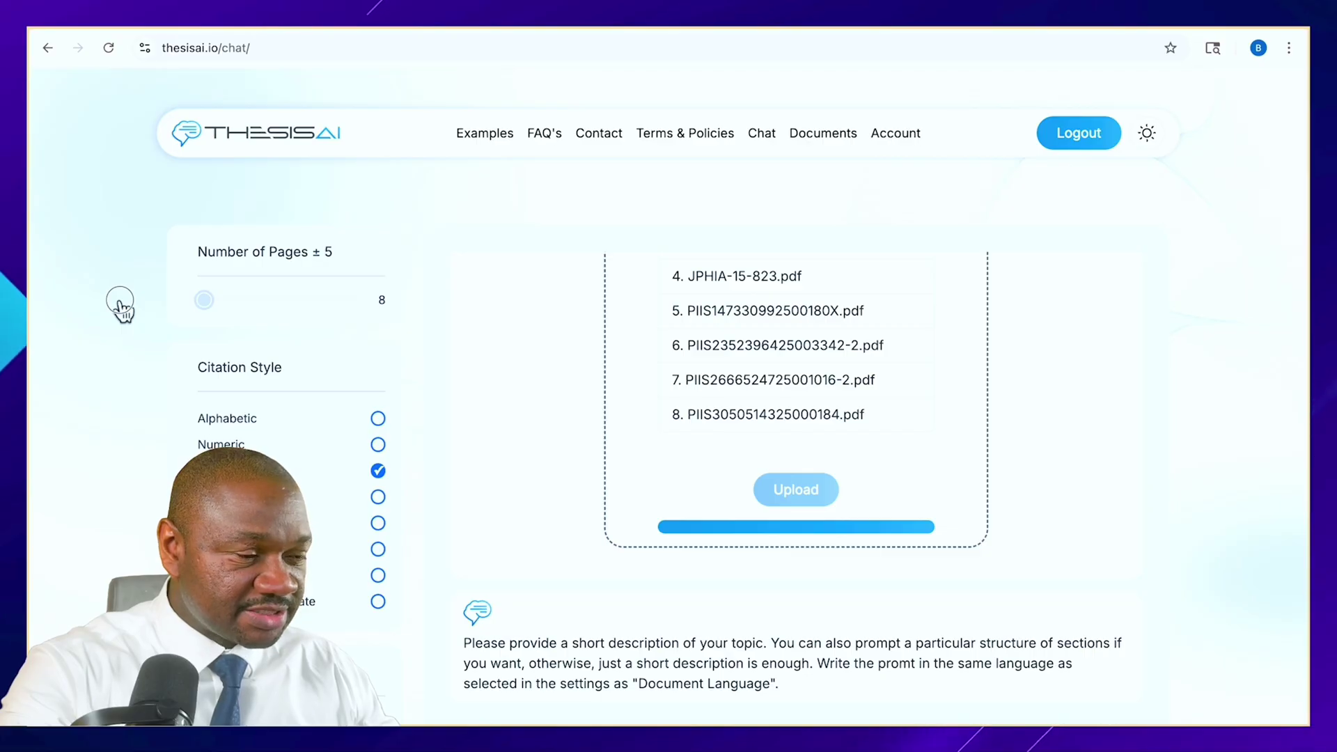
Submit "Effectiveness of mpox vaccine" as the topic description to start writing the document.
{"action": "scroll", "coordinate": [600, 455], "scroll_direction": "down", "scroll_amount": 8}
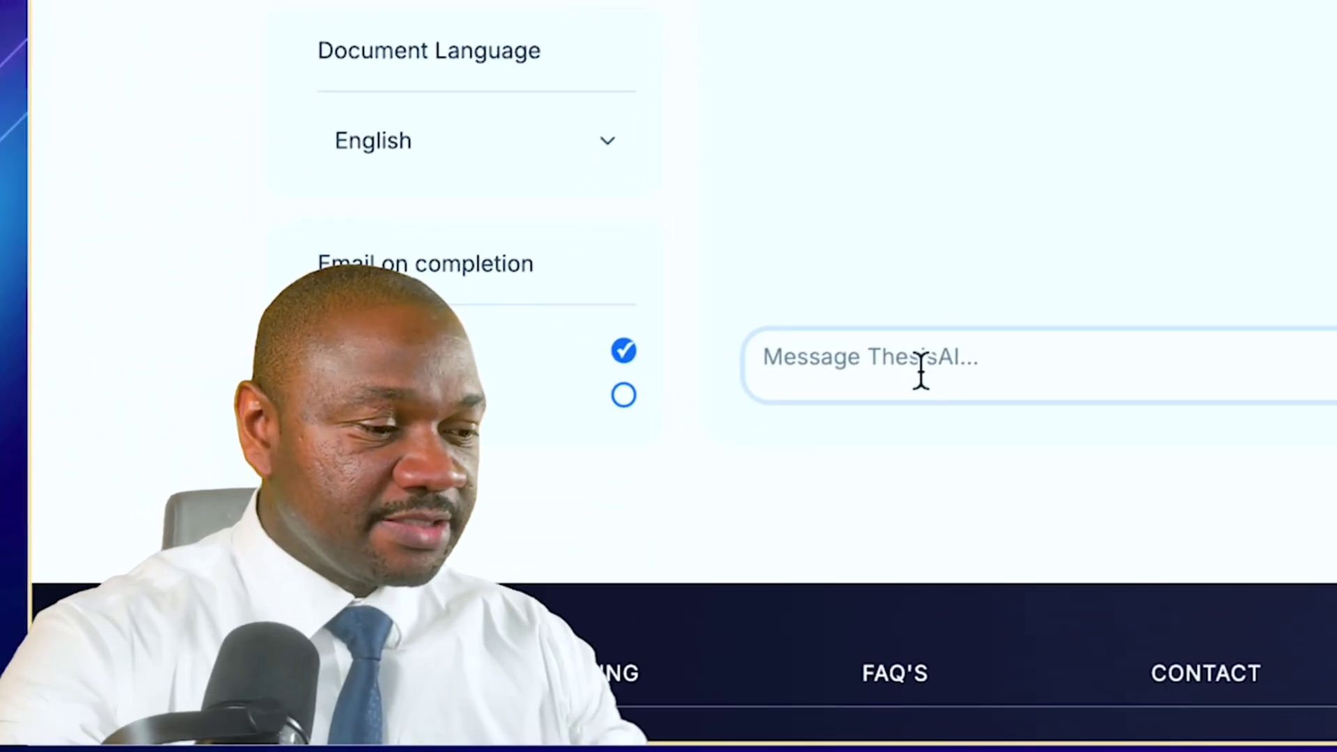
{"action": "left_click", "coordinate": [922, 369]}
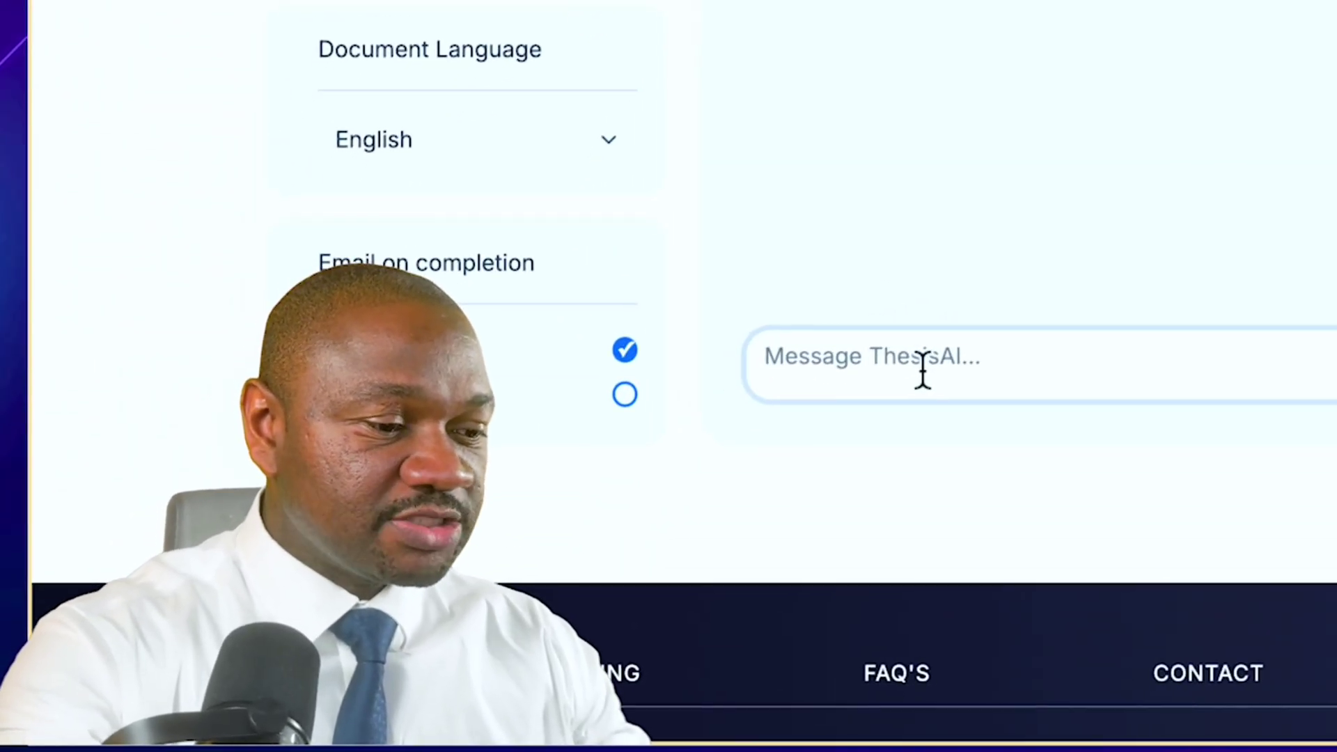
{"action": "type", "text": "Effect"}
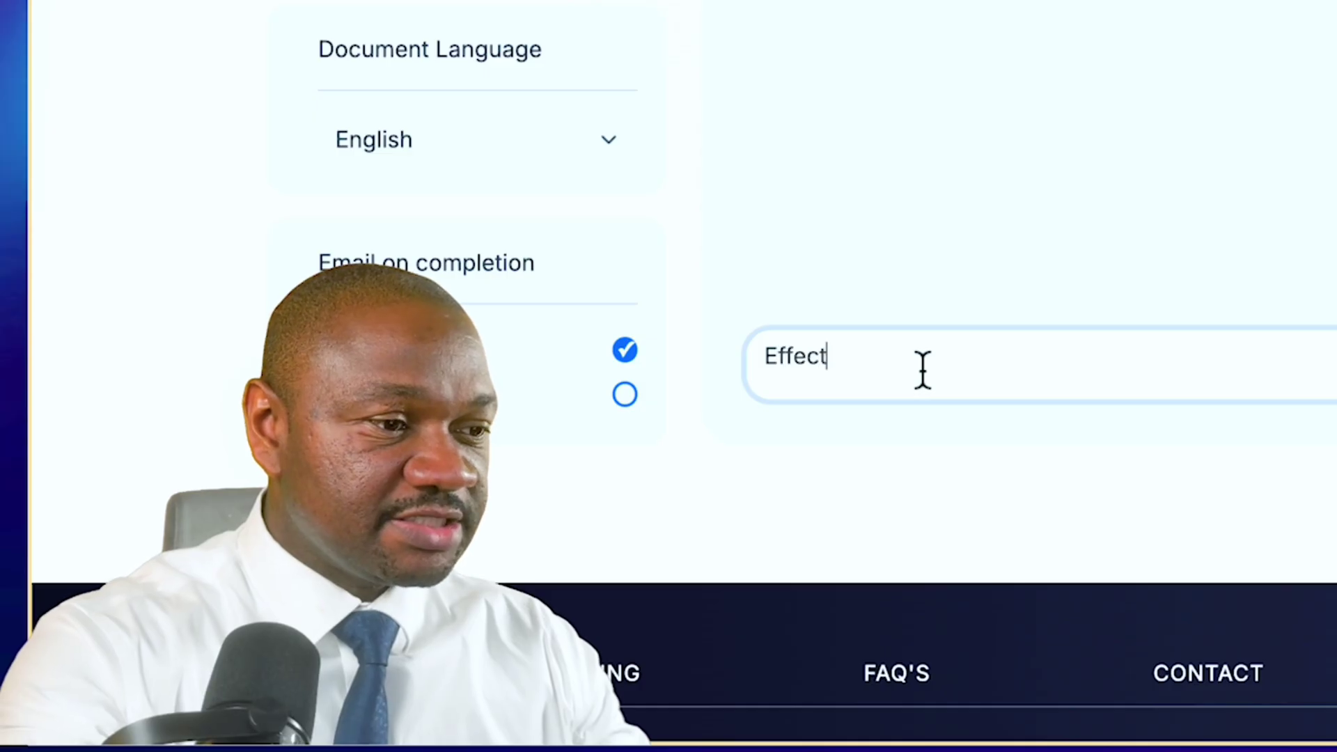
{"action": "type", "text": "iveness of mpoxz"}
{"action": "key", "text": "BackSpace"}
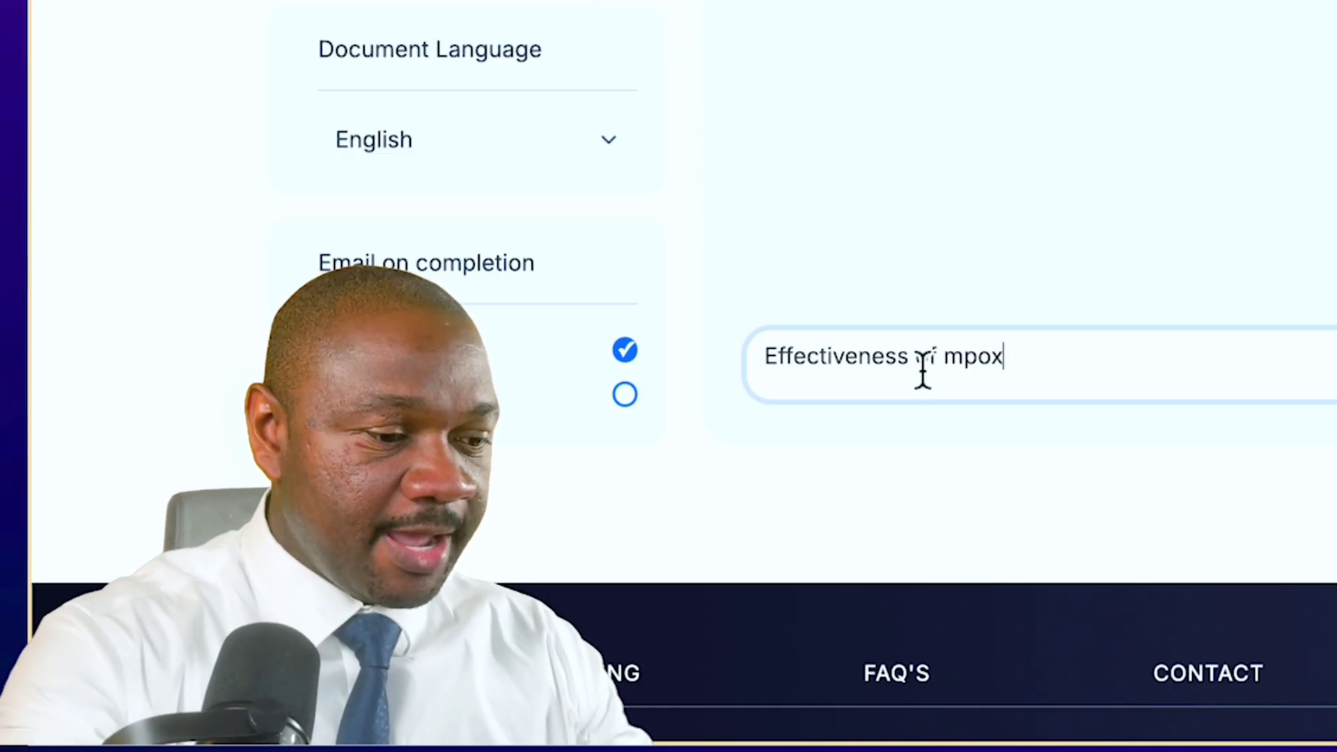
{"action": "type", "text": "vaccine"}
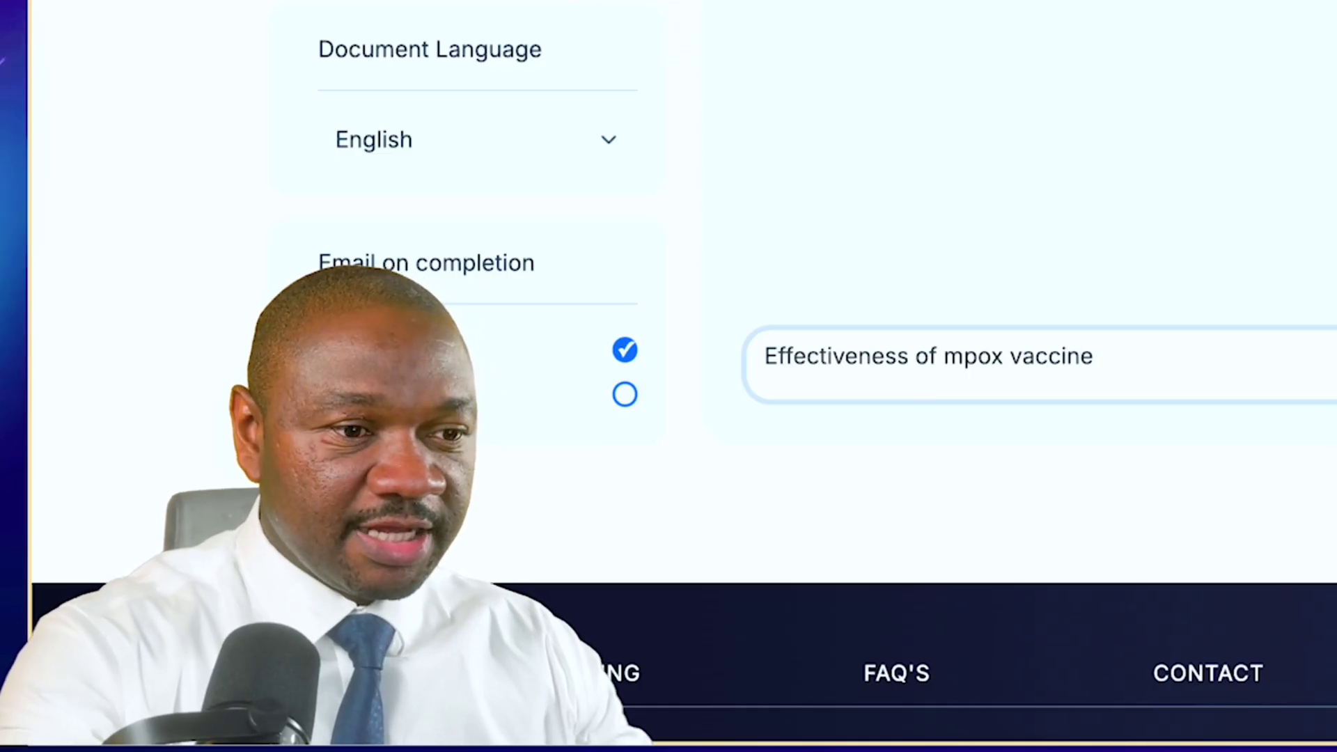
{"action": "key", "text": "Return"}
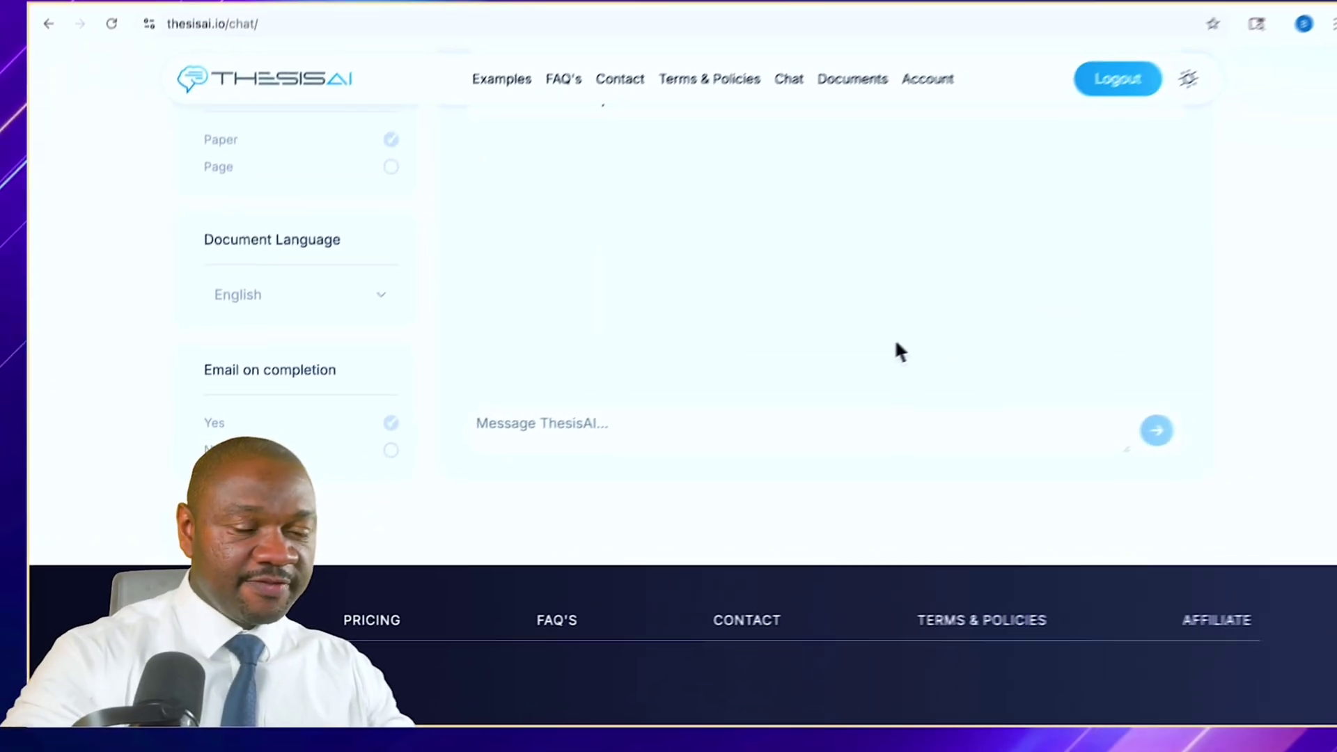
{"action": "scroll", "coordinate": [864, 351], "scroll_direction": "up", "scroll_amount": 3}
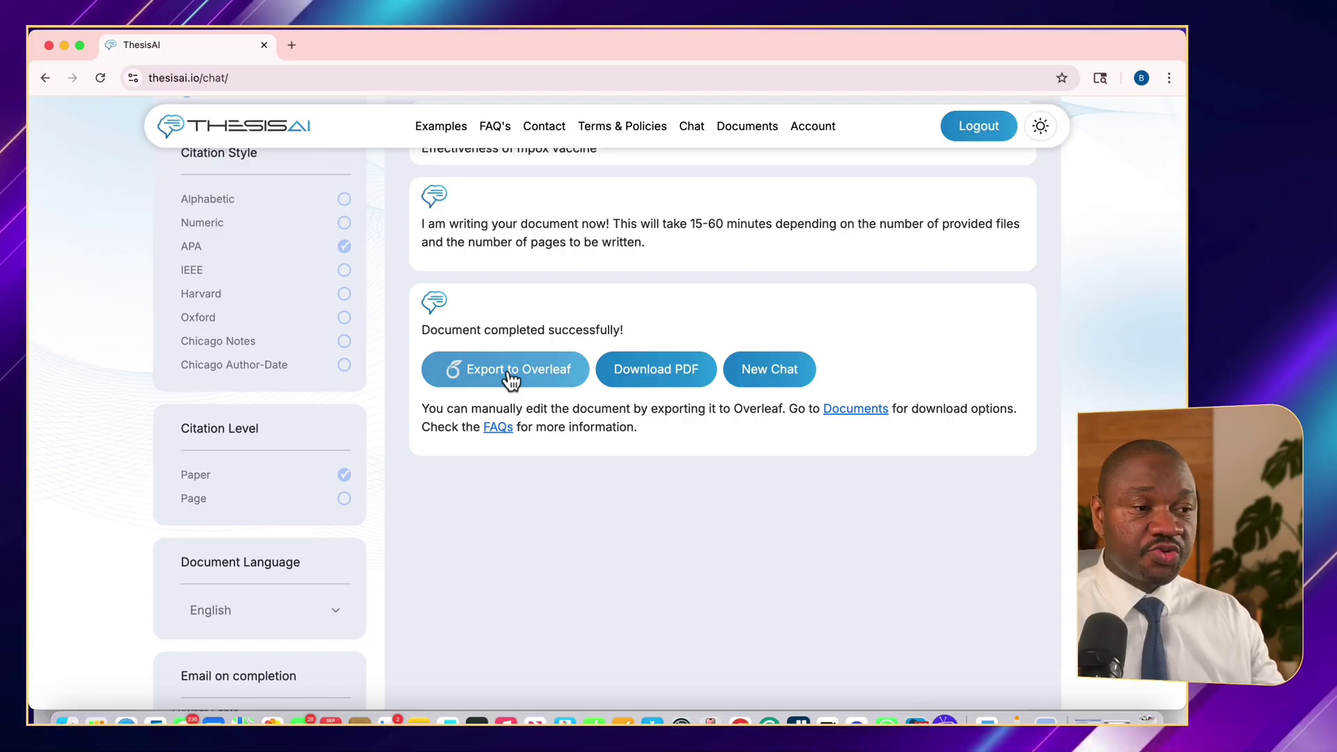
Export the completed document to Overleaf and enlarge the file outline area.
{"action": "left_click", "coordinate": [509, 374]}
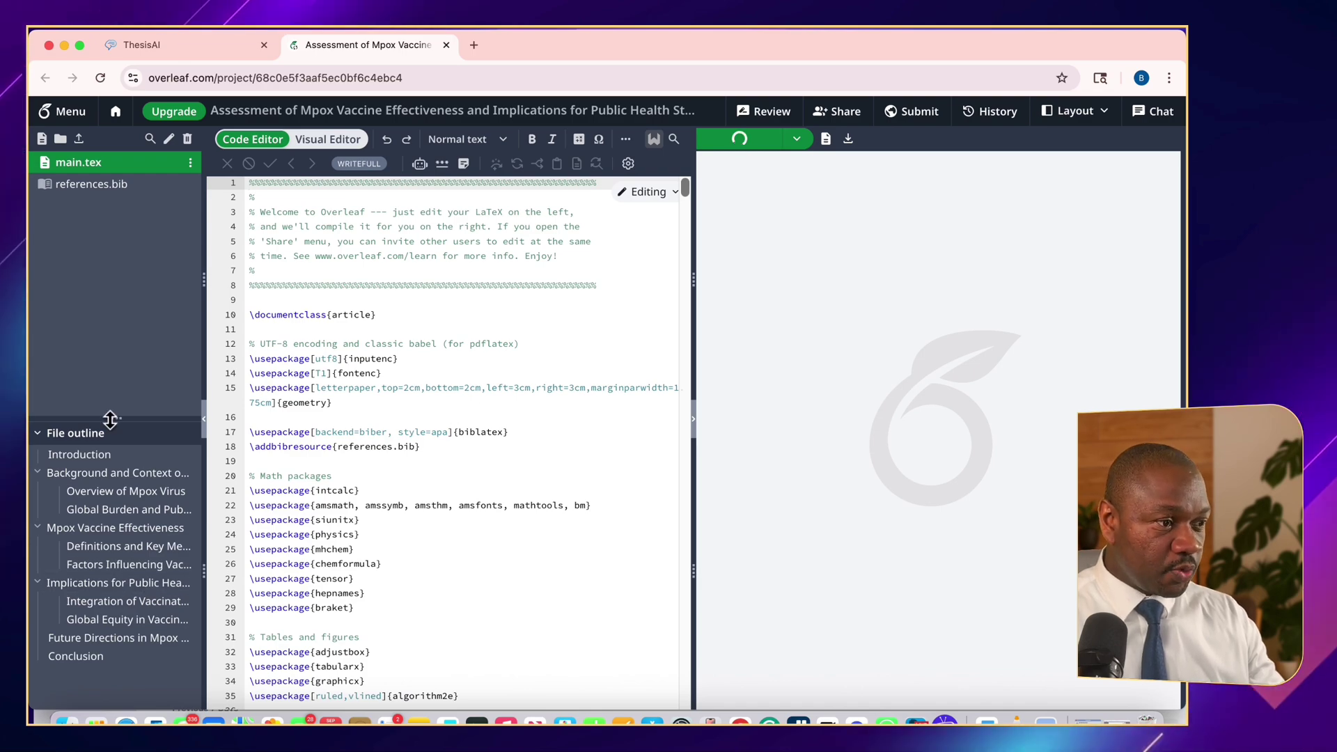
{"action": "left_click_drag", "start_coordinate": [110, 420], "coordinate": [141, 186]}
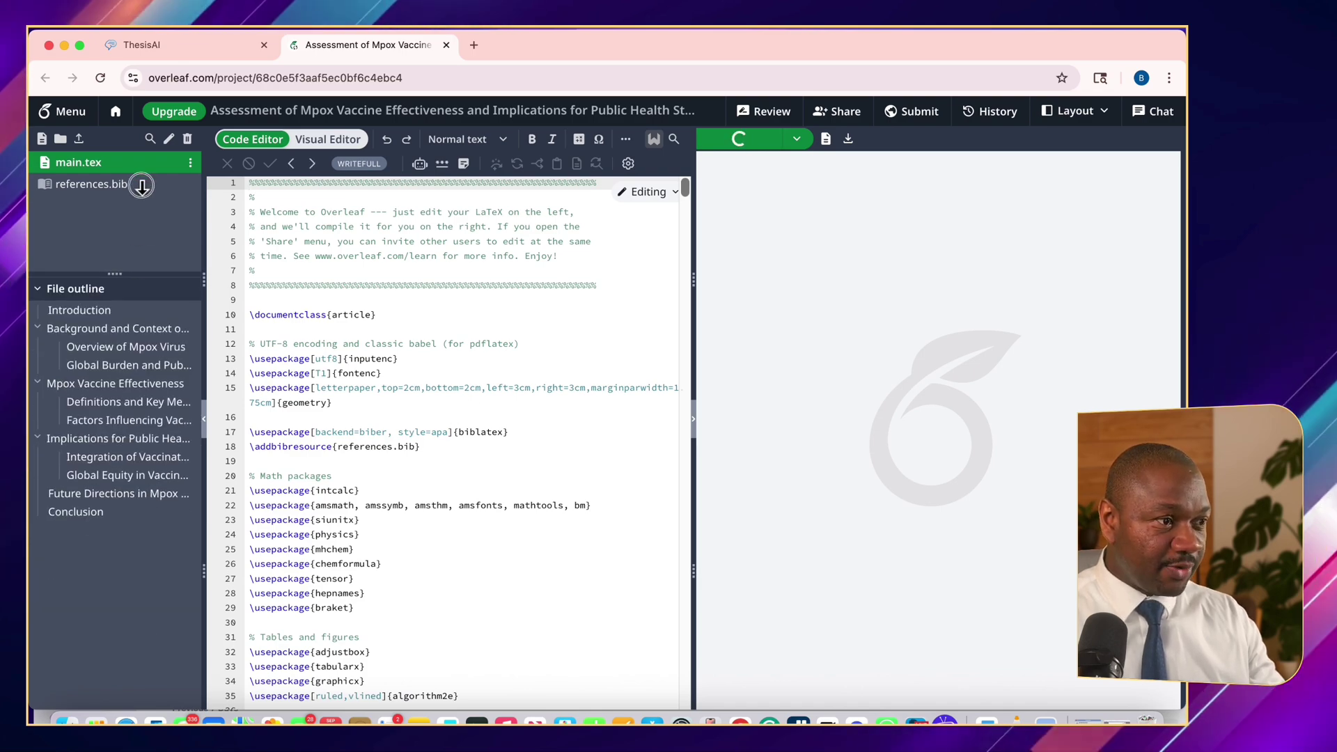
Examine the main.tex sections and subsections in outline order, from Introduction through Conclusion.
{"action": "left_click", "coordinate": [70, 312]}
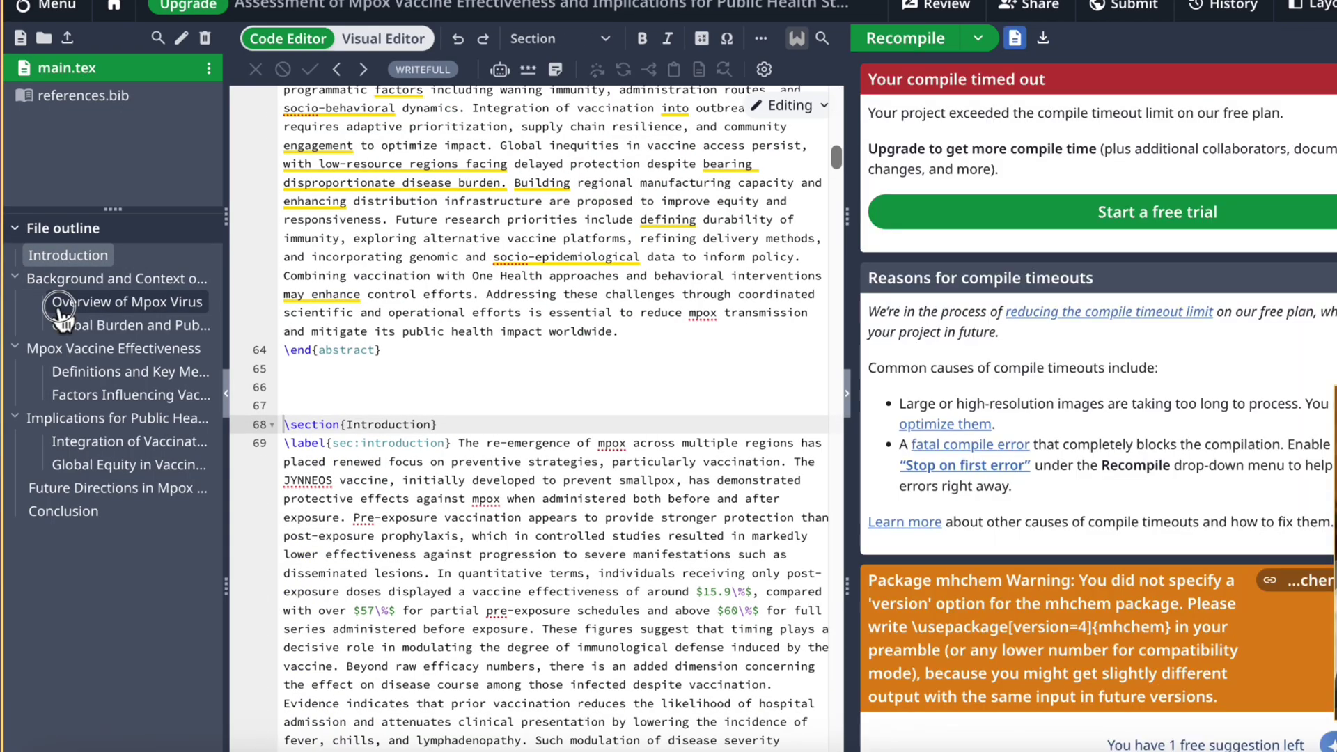
{"action": "left_click", "coordinate": [83, 301]}
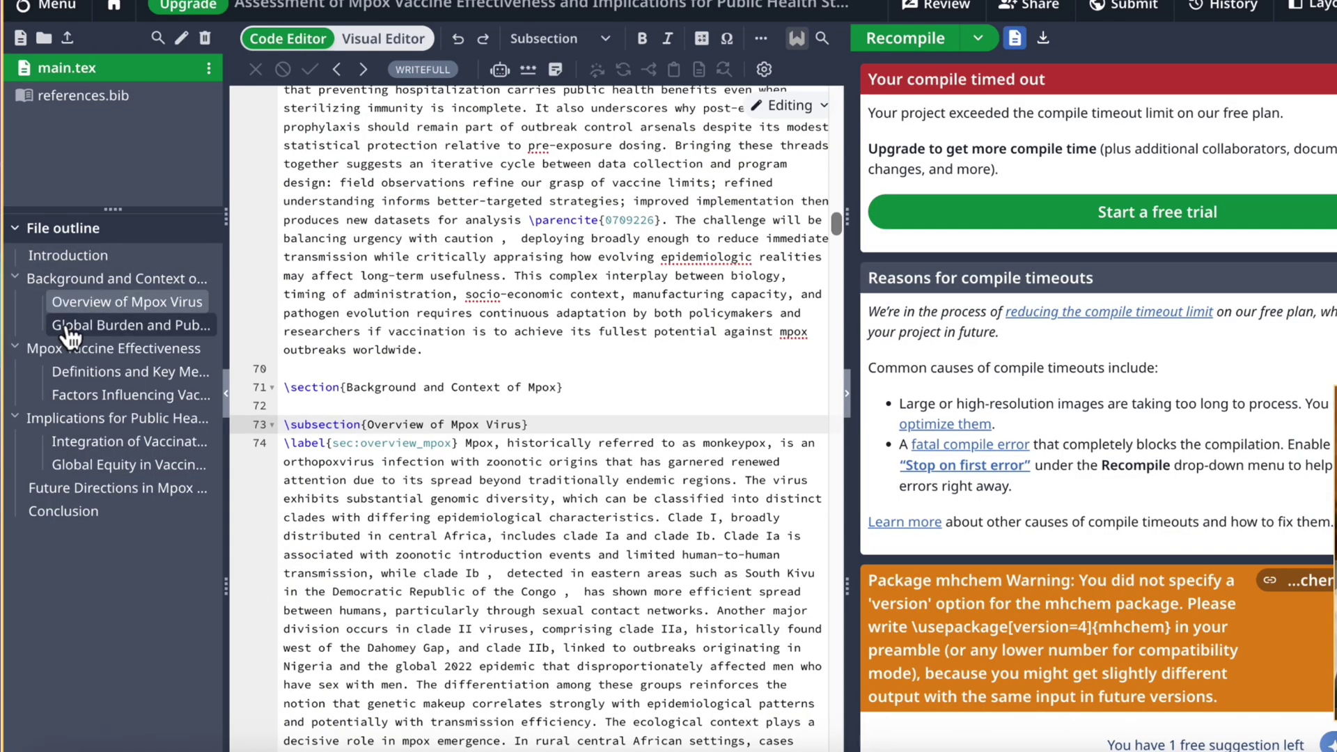
{"action": "left_click", "coordinate": [70, 326]}
{"action": "left_click", "coordinate": [81, 376]}
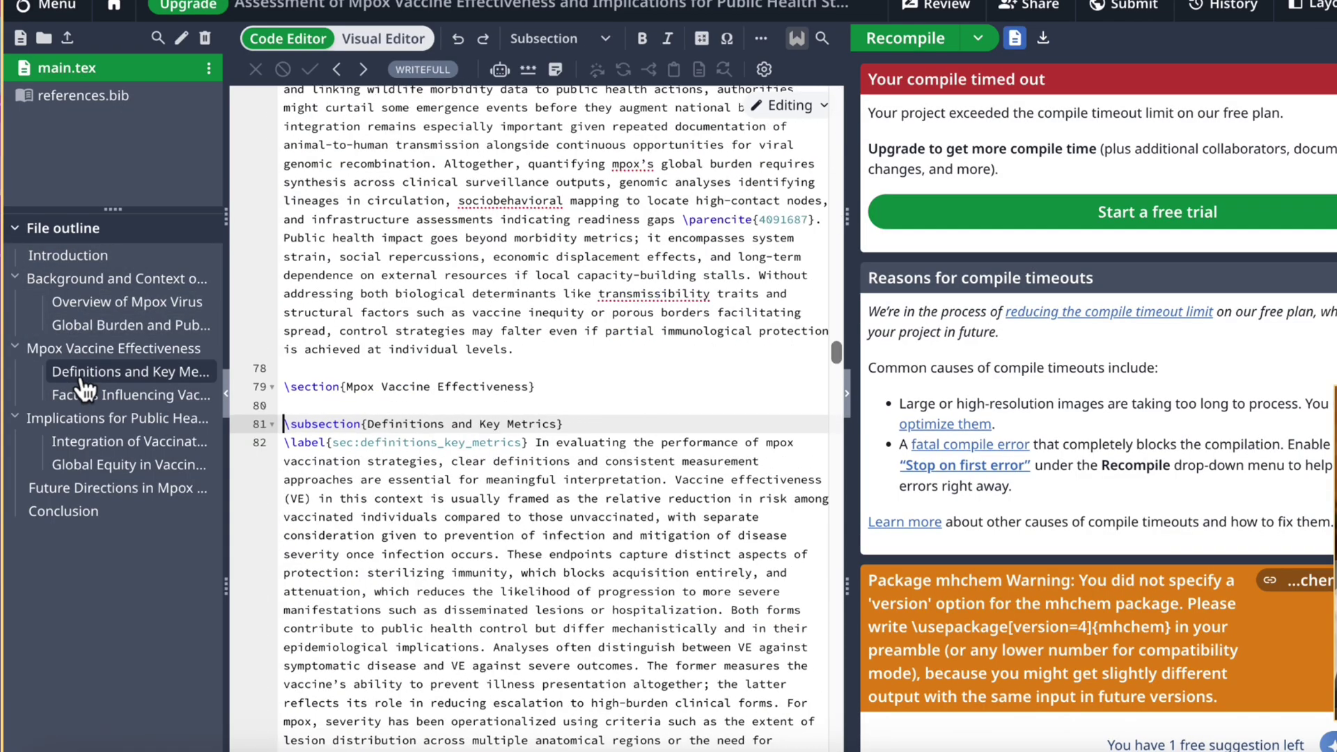
{"action": "left_click", "coordinate": [83, 398]}
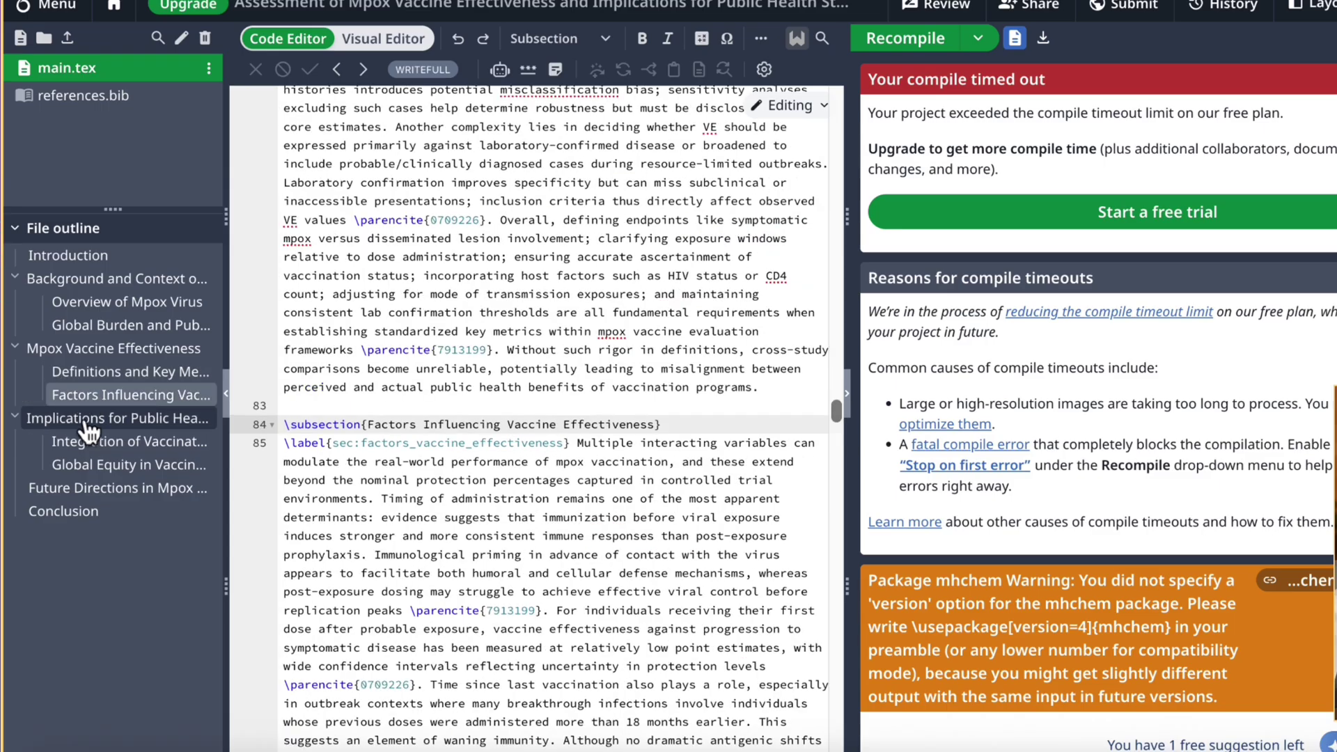
{"action": "left_click", "coordinate": [90, 446]}
{"action": "left_click", "coordinate": [92, 466]}
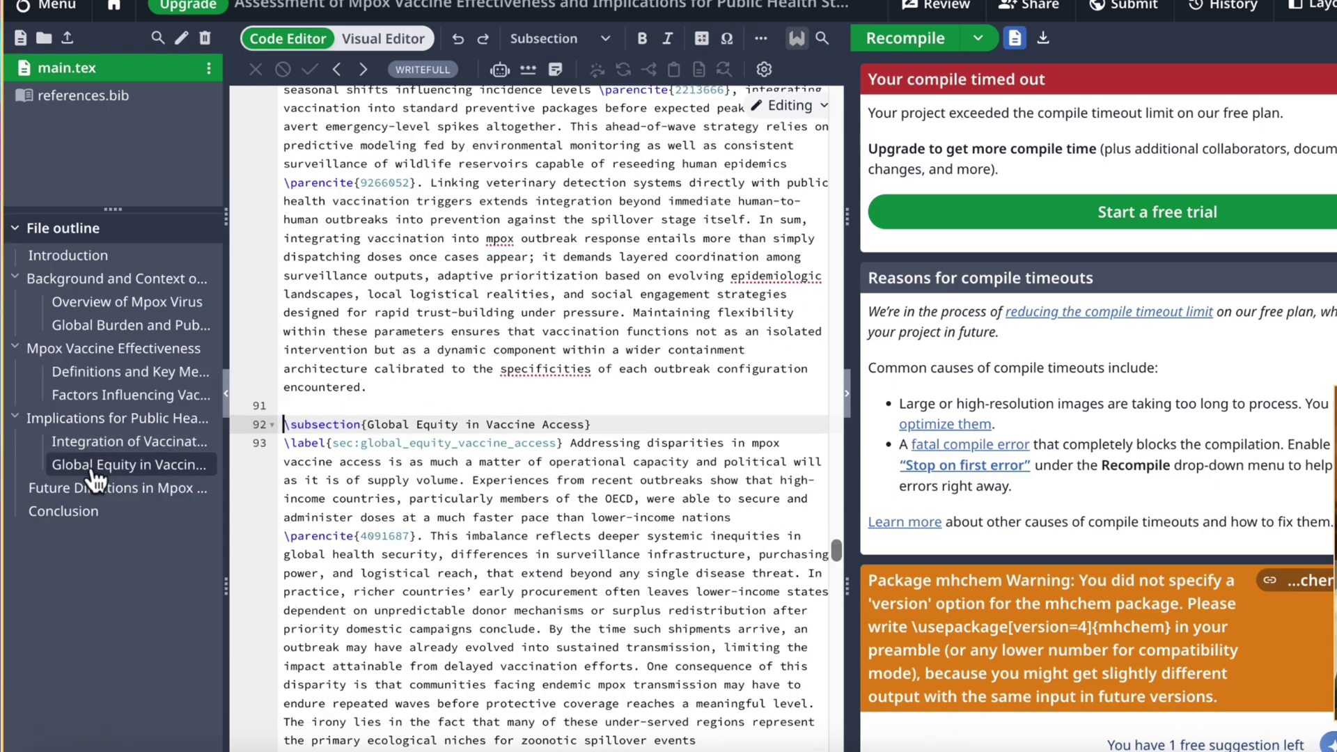
{"action": "left_click", "coordinate": [95, 490]}
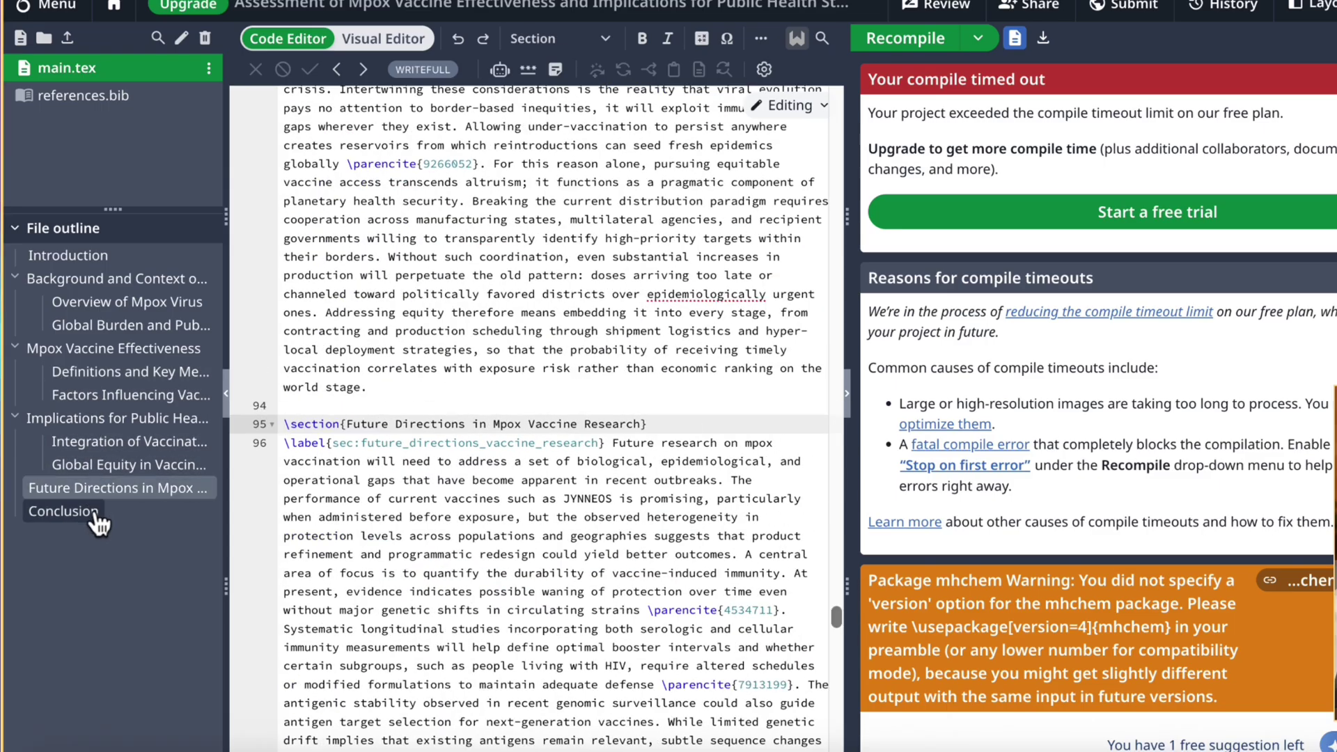
{"action": "left_click", "coordinate": [98, 521]}
Read the Conclusion's LaTeX text and go back up to the Global Equity in Vaccine Access subsection.
{"action": "scroll", "coordinate": [465, 490], "scroll_direction": "down", "scroll_amount": 5}
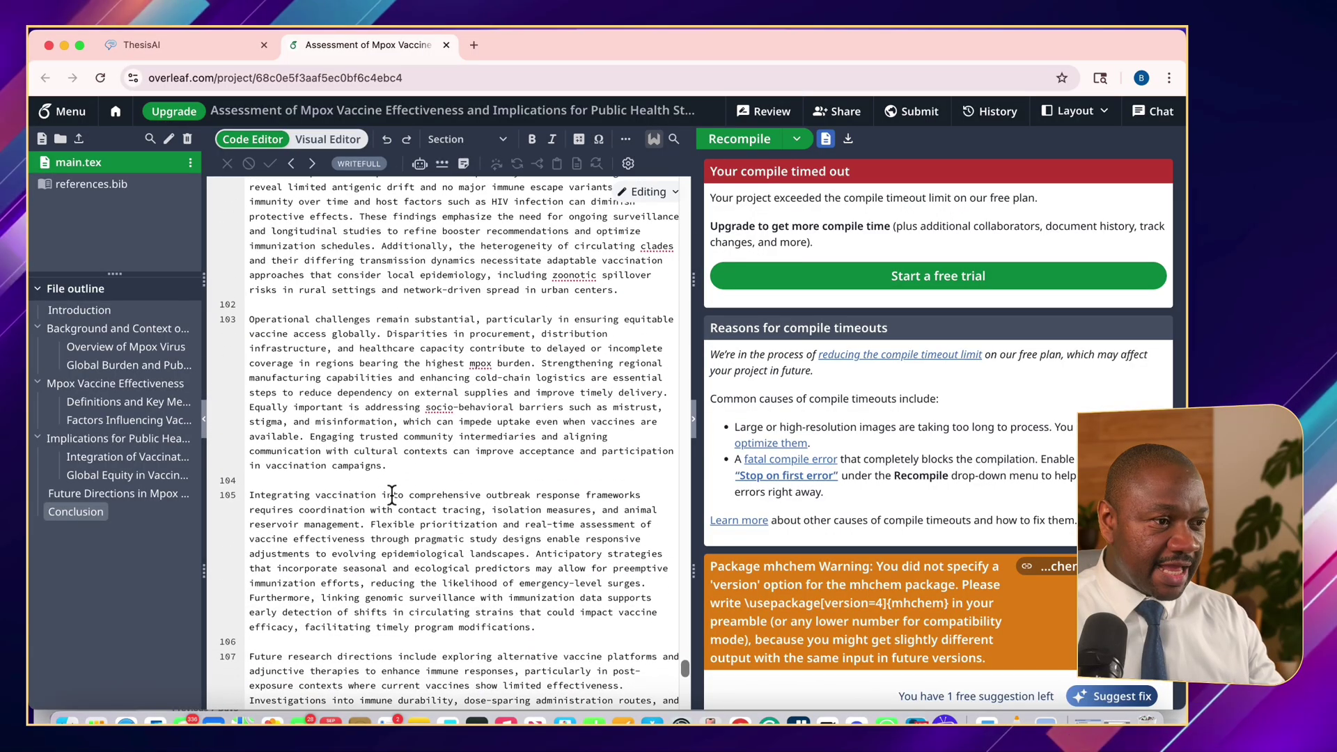
{"action": "scroll", "coordinate": [392, 495], "scroll_direction": "down", "scroll_amount": 5}
{"action": "scroll", "coordinate": [392, 496], "scroll_direction": "up", "scroll_amount": 10}
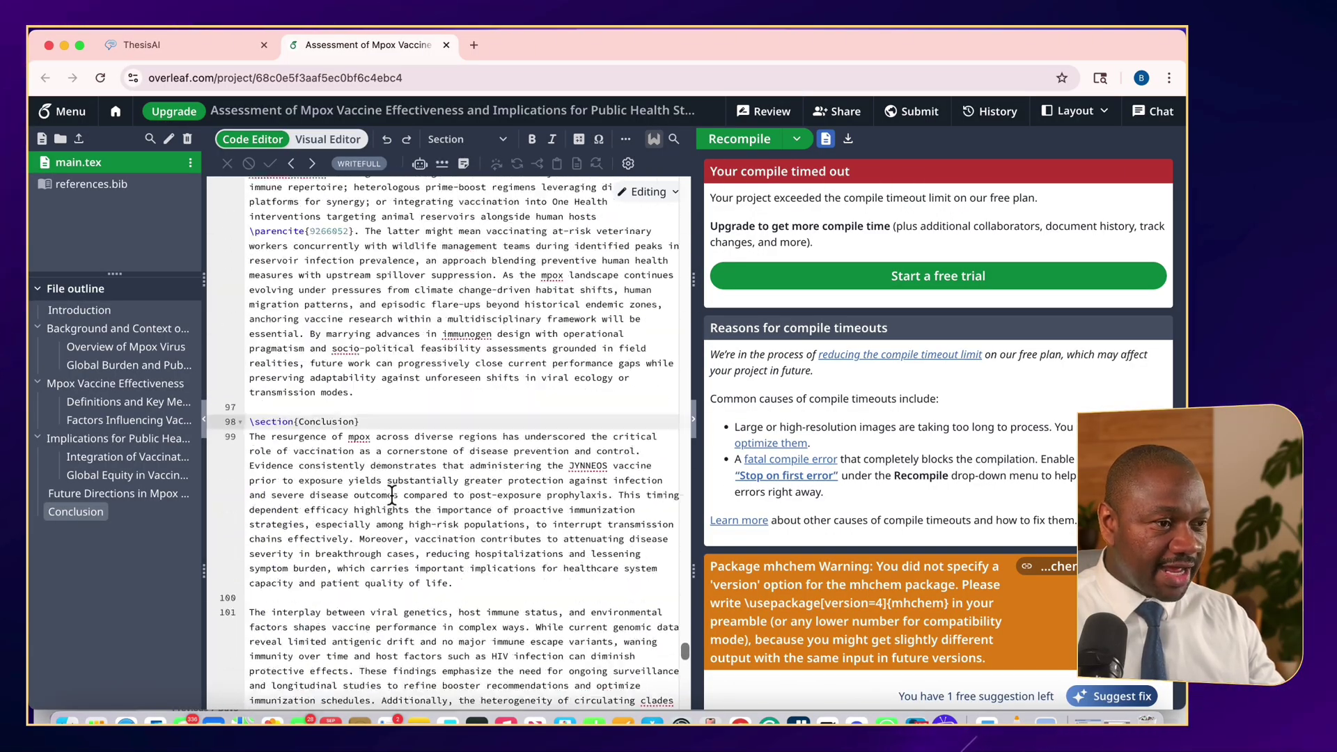
{"action": "scroll", "coordinate": [392, 495], "scroll_direction": "up", "scroll_amount": 15}
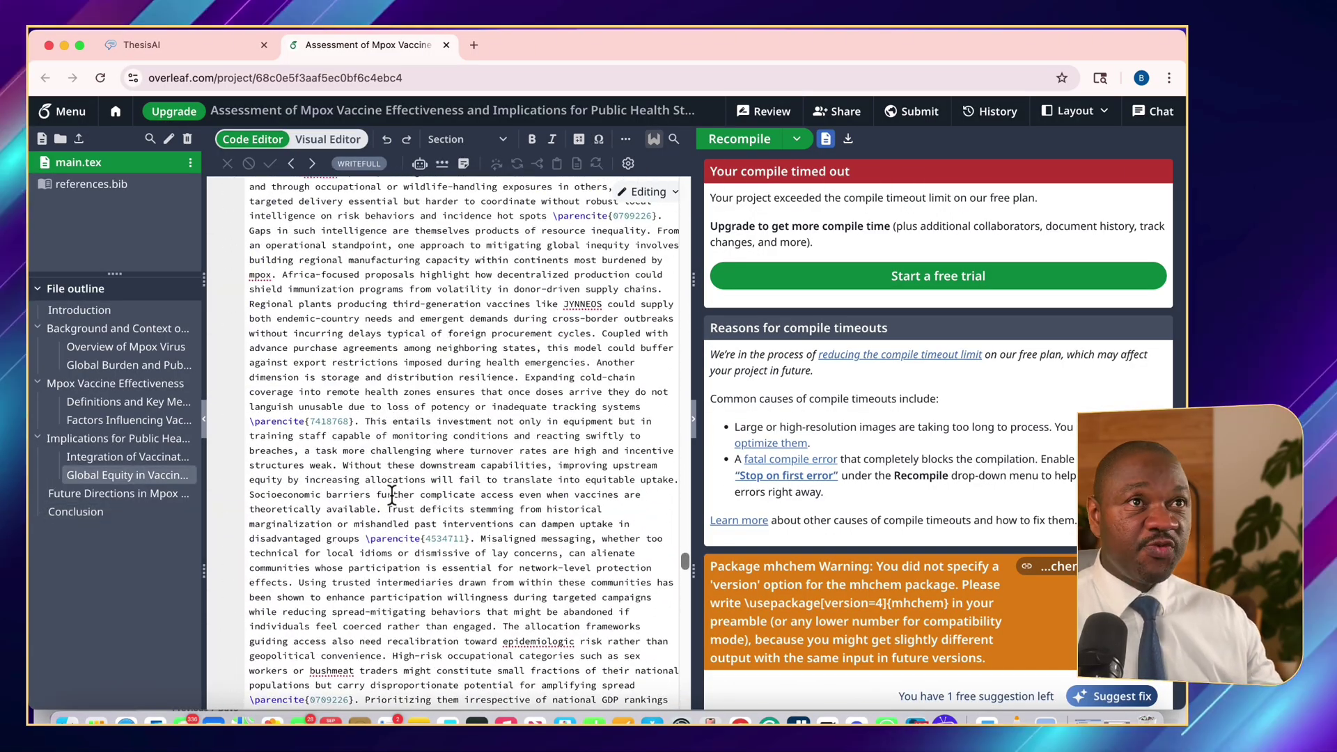
{"action": "scroll", "coordinate": [392, 495], "scroll_direction": "up", "scroll_amount": 10}
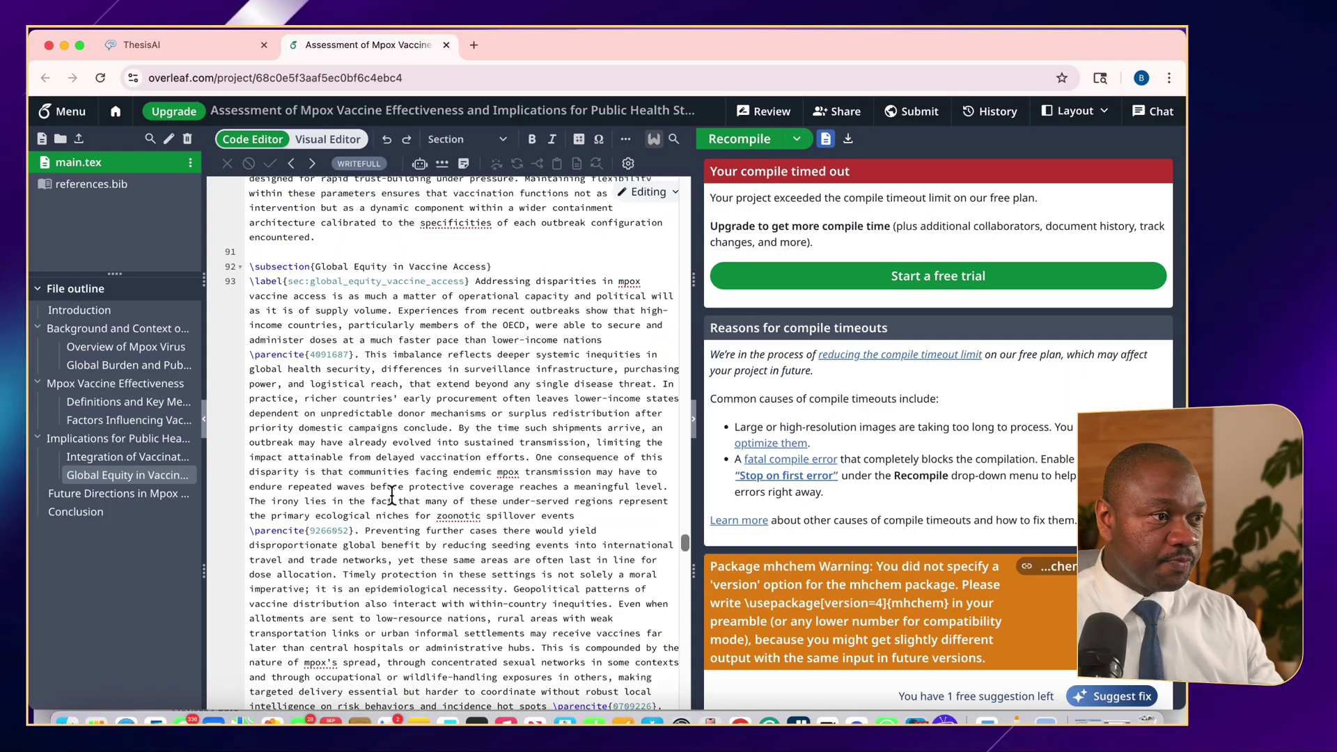
Review the bibliography entries in references.bib, and close the Overleaf project to return to ThesisAI.
{"action": "left_click", "coordinate": [91, 184]}
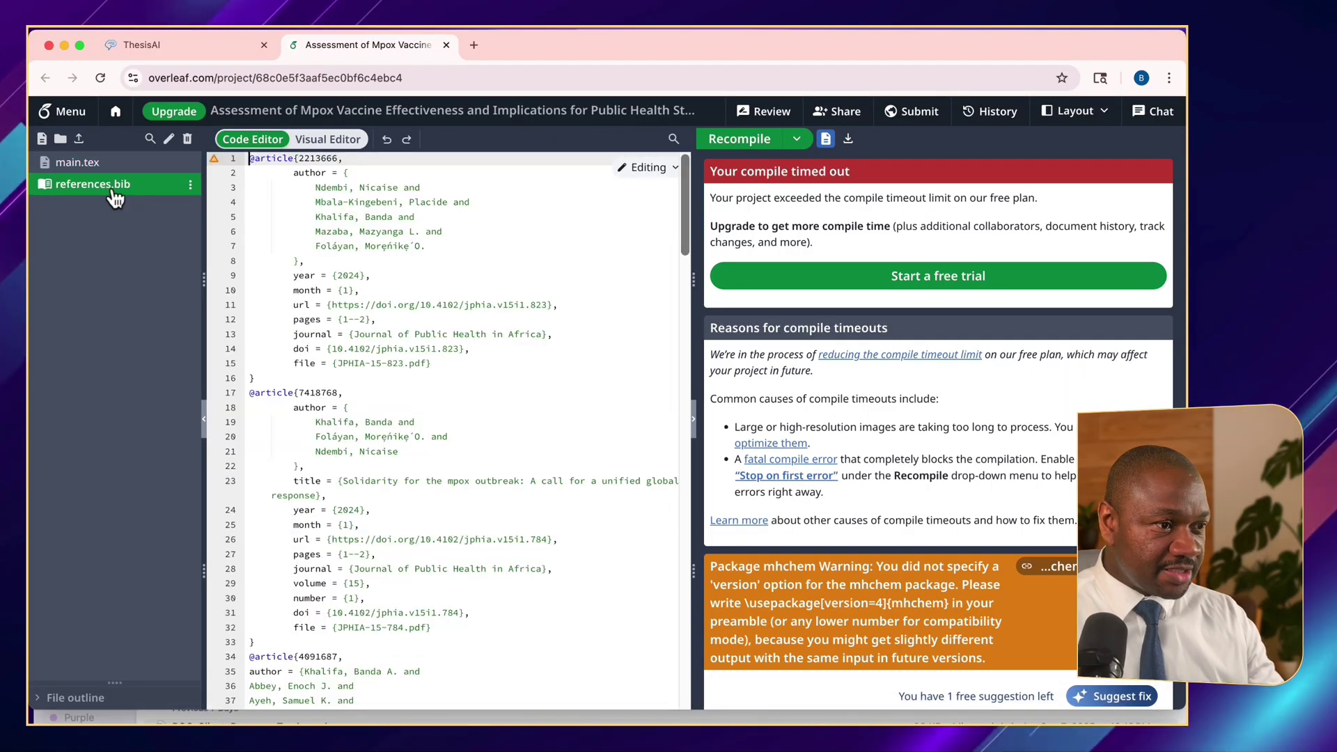
{"action": "scroll", "coordinate": [346, 384], "scroll_direction": "down", "scroll_amount": 20}
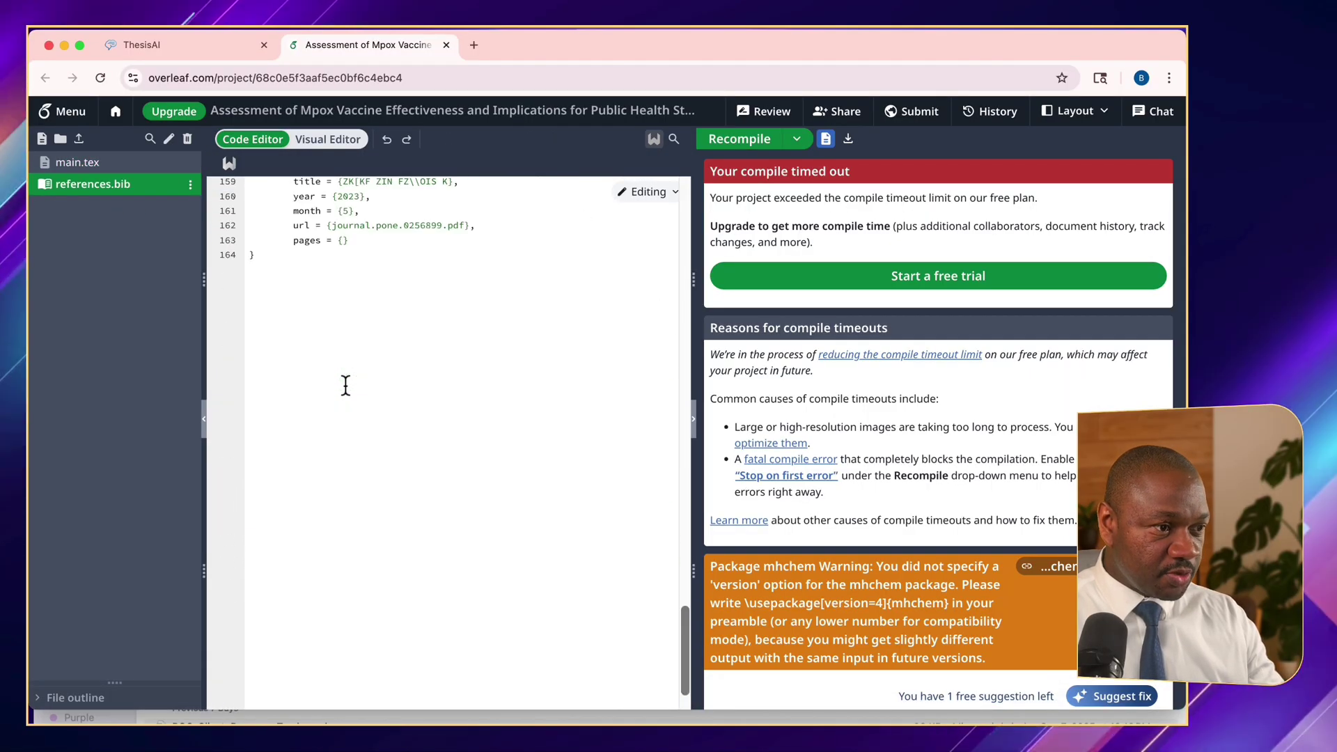
{"action": "scroll", "coordinate": [345, 384], "scroll_direction": "up", "scroll_amount": 20}
{"action": "scroll", "coordinate": [345, 384], "scroll_direction": "up", "scroll_amount": 3}
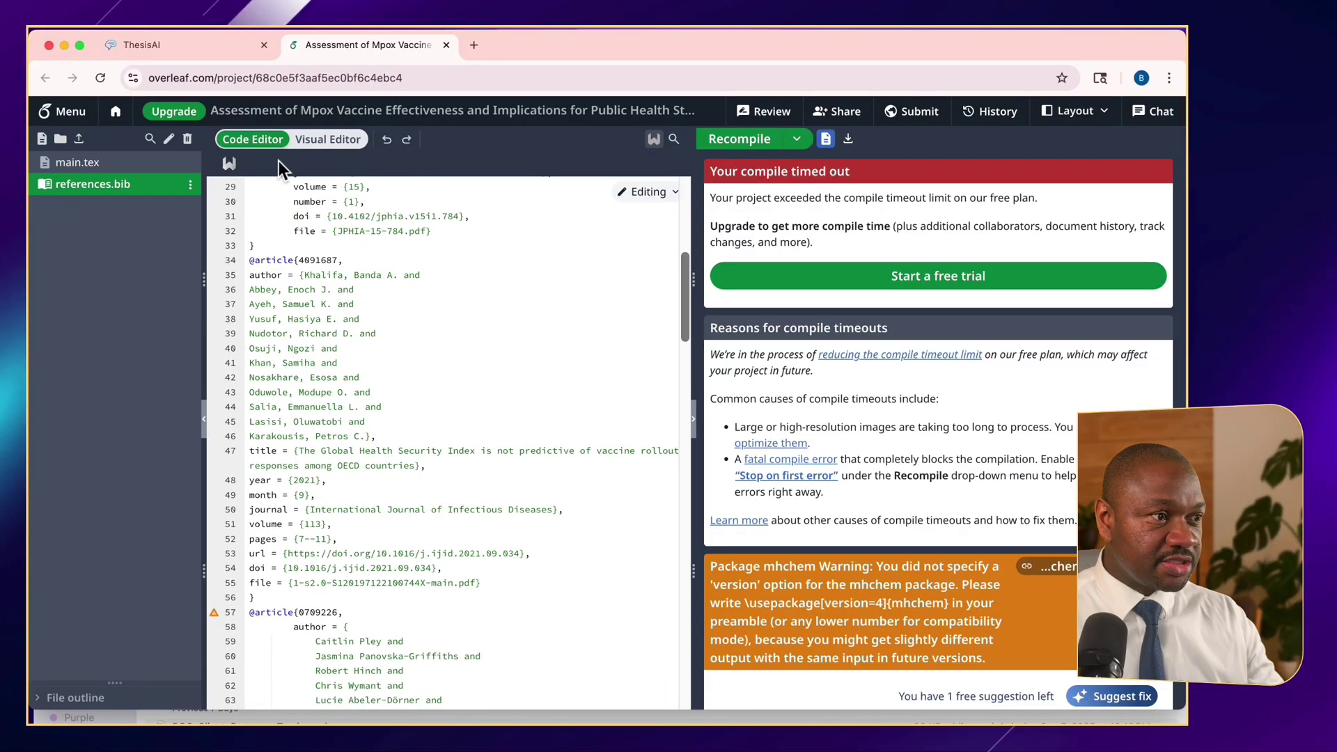
{"action": "left_click", "coordinate": [446, 45]}
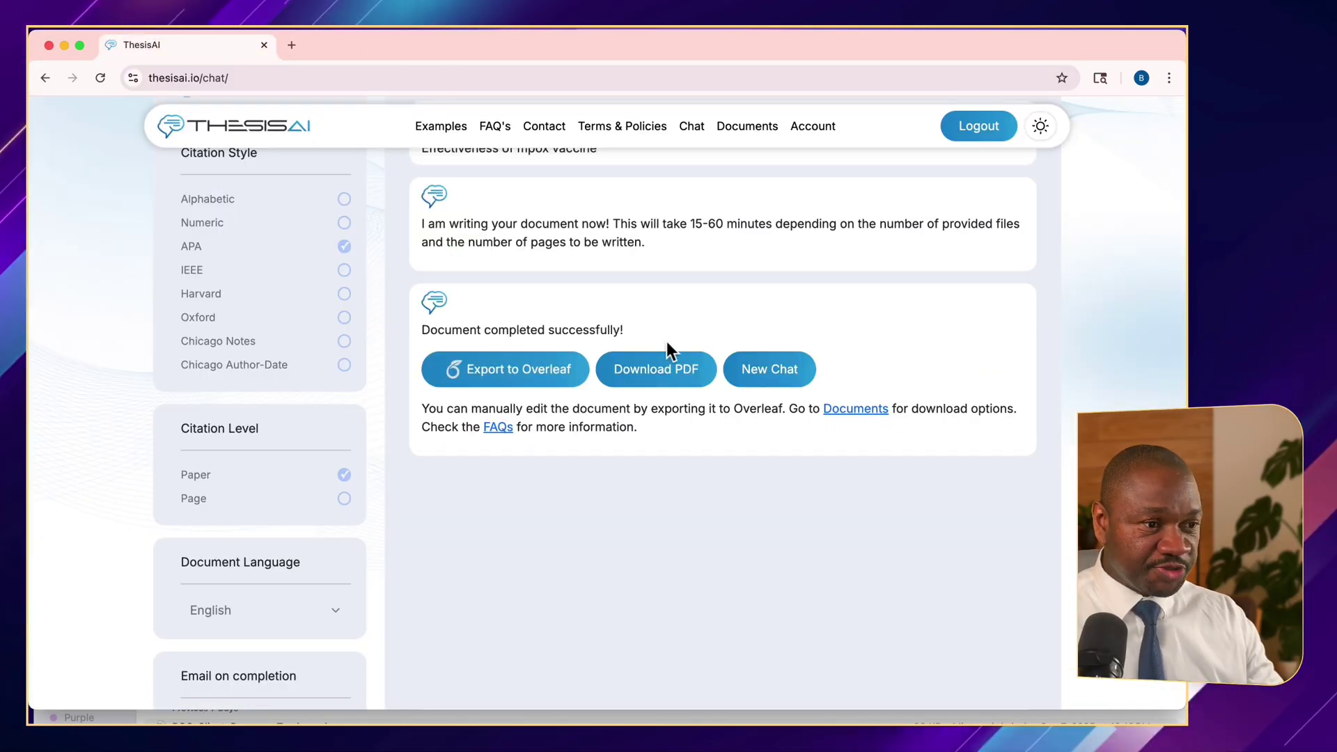
Open the PDF version of the completed document and review its table of contents, title, abstract and Introduction.
{"action": "left_click", "coordinate": [658, 382]}
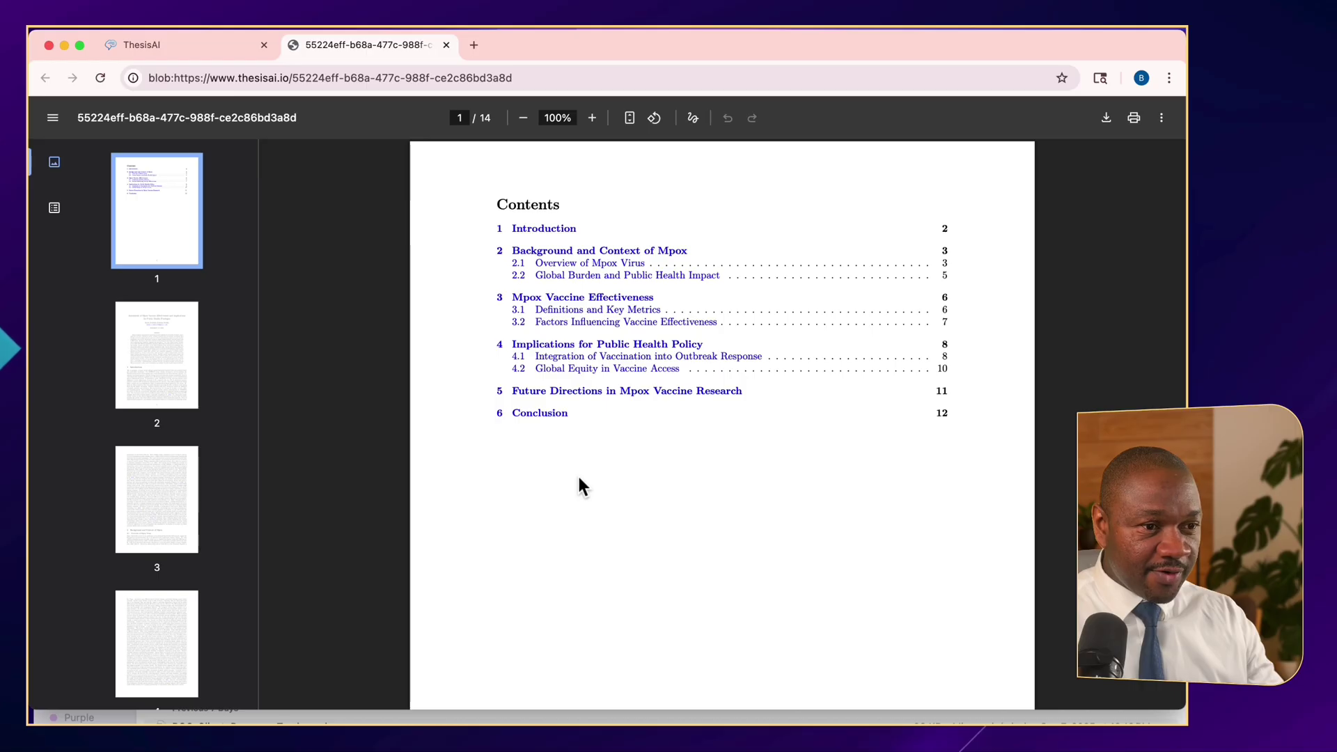
{"action": "left_click", "coordinate": [532, 229]}
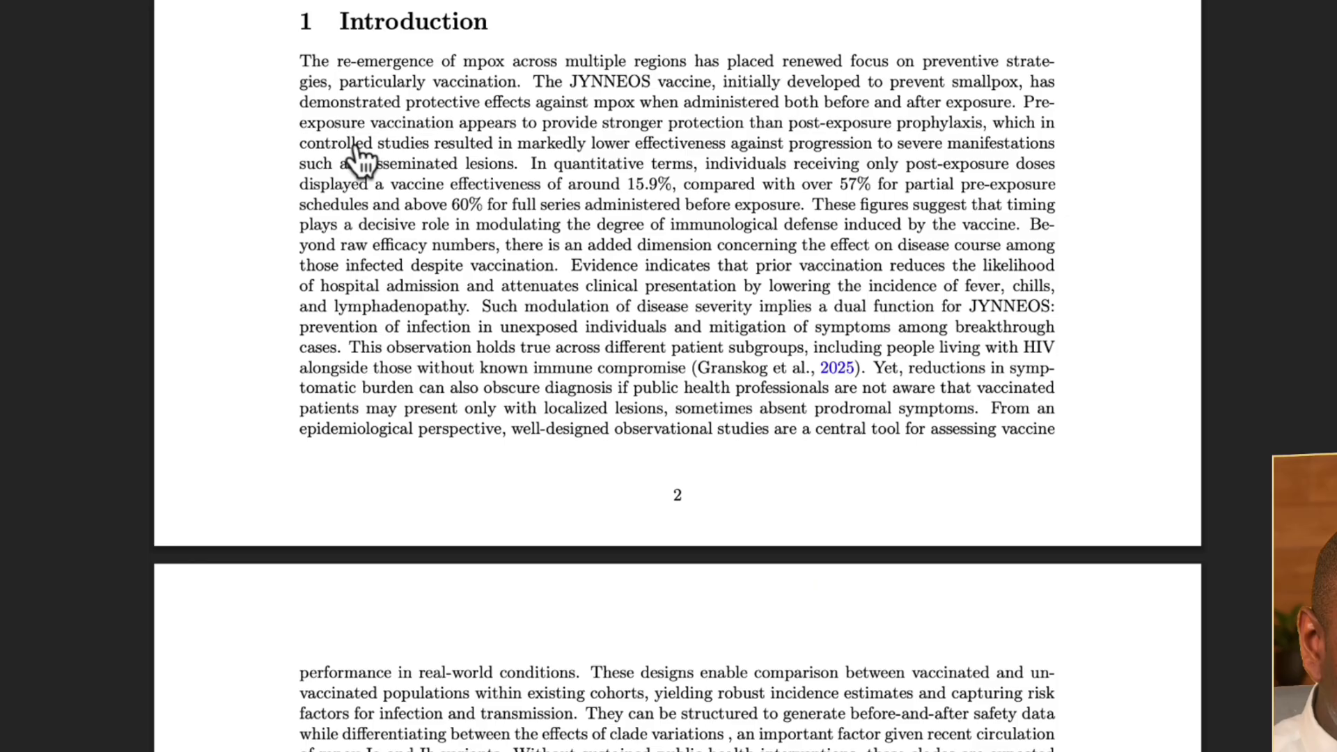
{"action": "scroll", "coordinate": [532, 230], "scroll_direction": "up", "scroll_amount": 15}
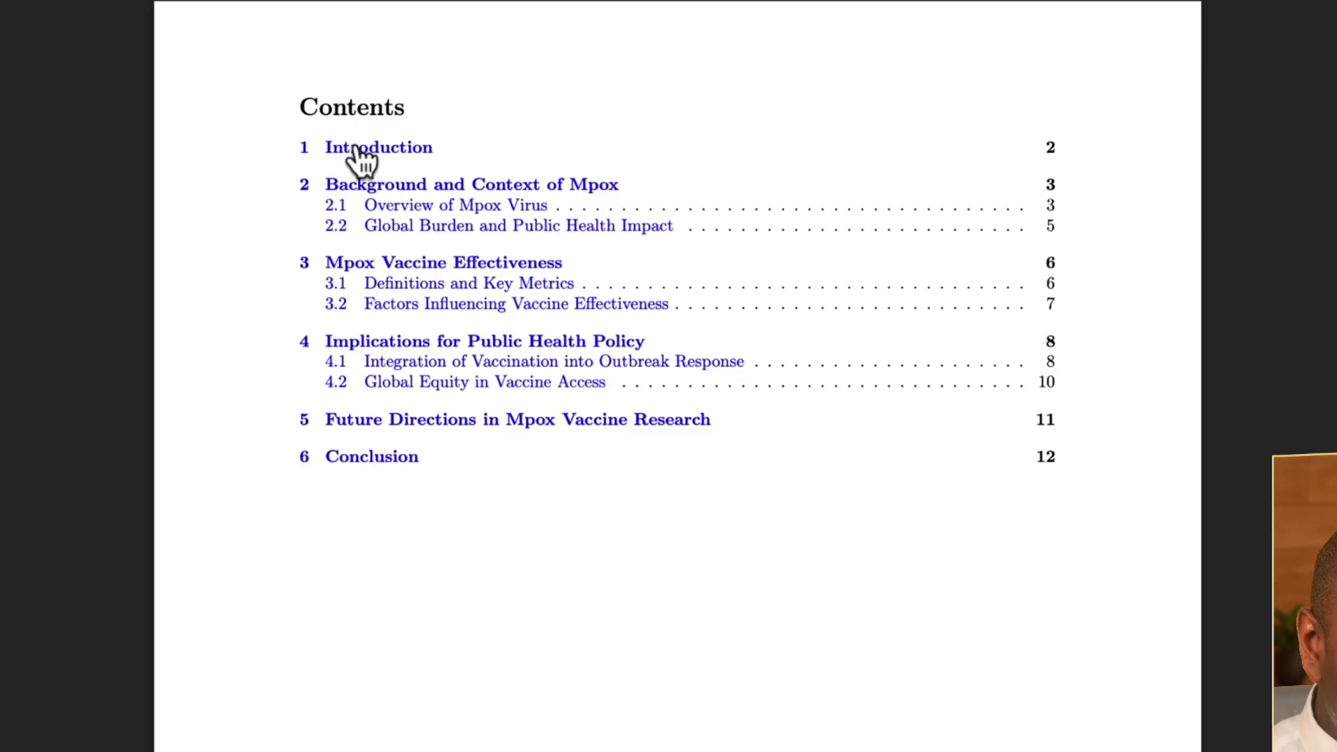
{"action": "scroll", "coordinate": [418, 223], "scroll_direction": "down", "scroll_amount": 10}
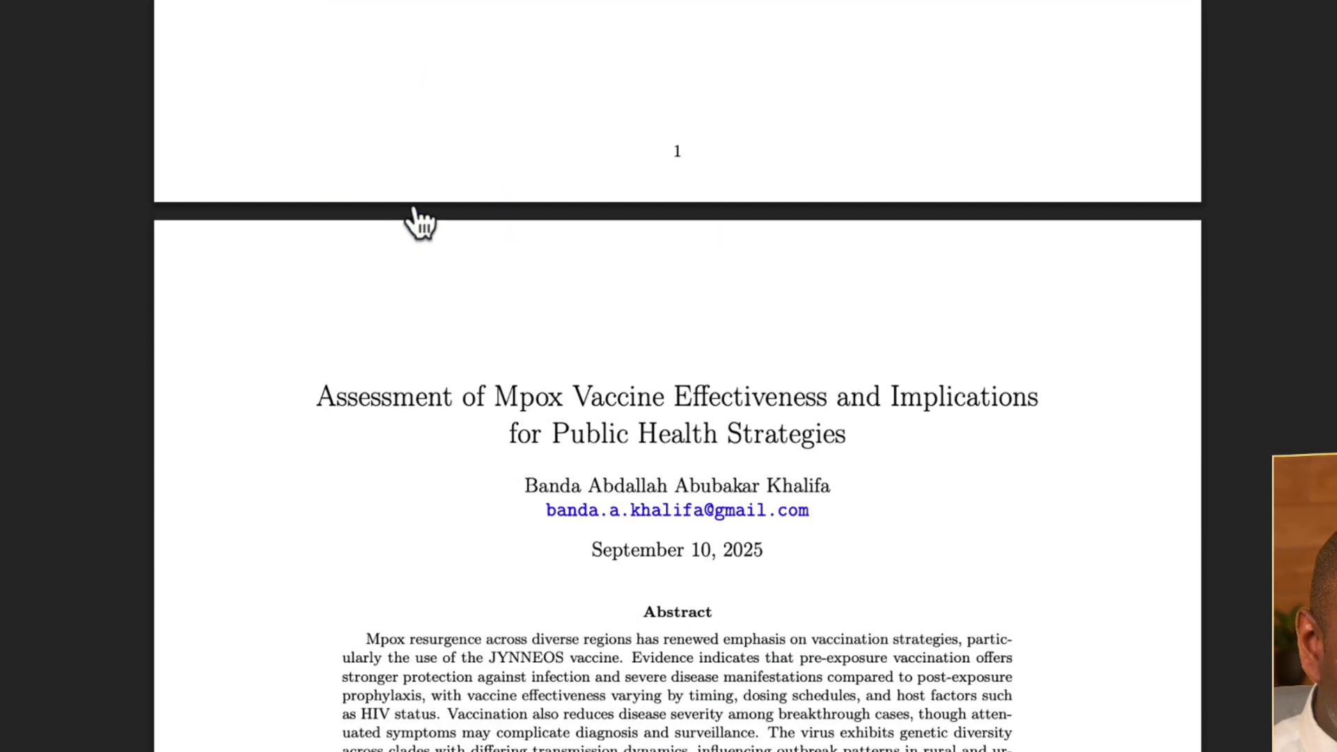
{"action": "scroll", "coordinate": [418, 222], "scroll_direction": "down", "scroll_amount": 6}
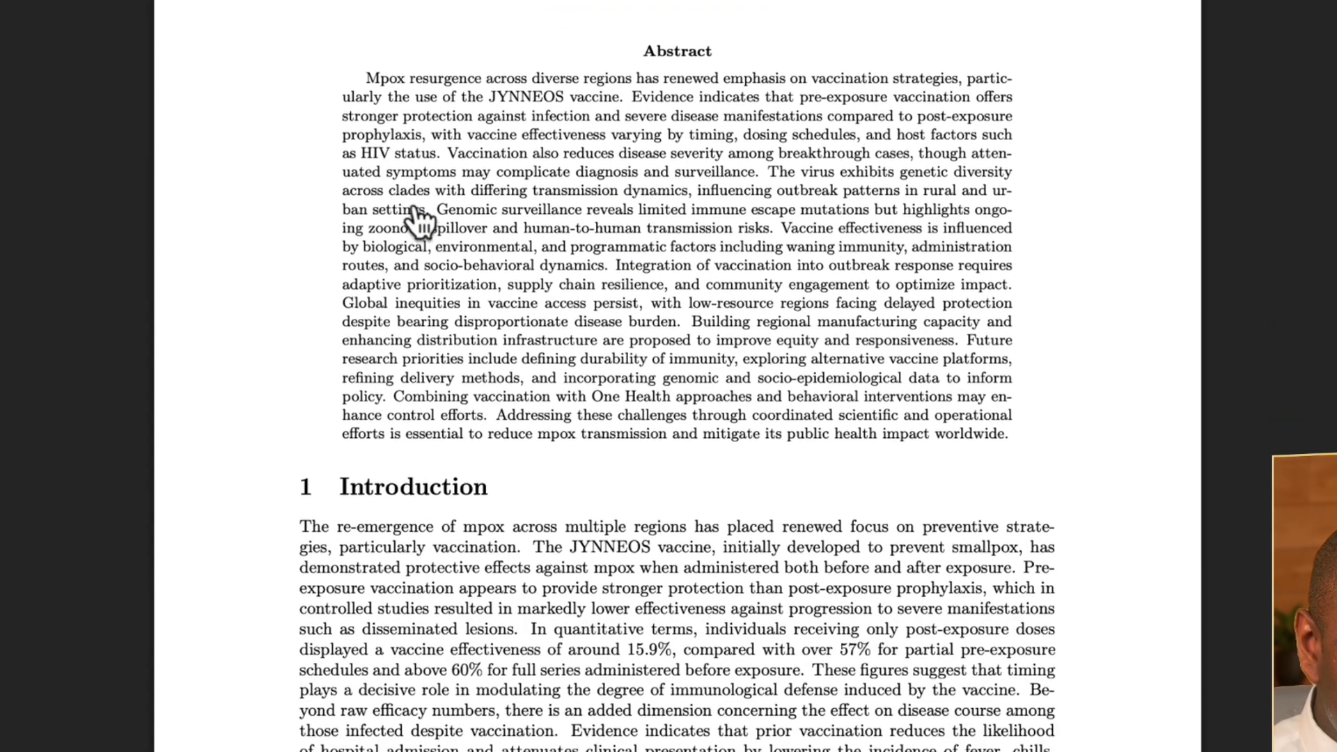
Skim the PDF's body sections and in-text citations through to the References, and return to the ThesisAI chat's topic prompt.
{"action": "scroll", "coordinate": [417, 221], "scroll_direction": "down", "scroll_amount": 10}
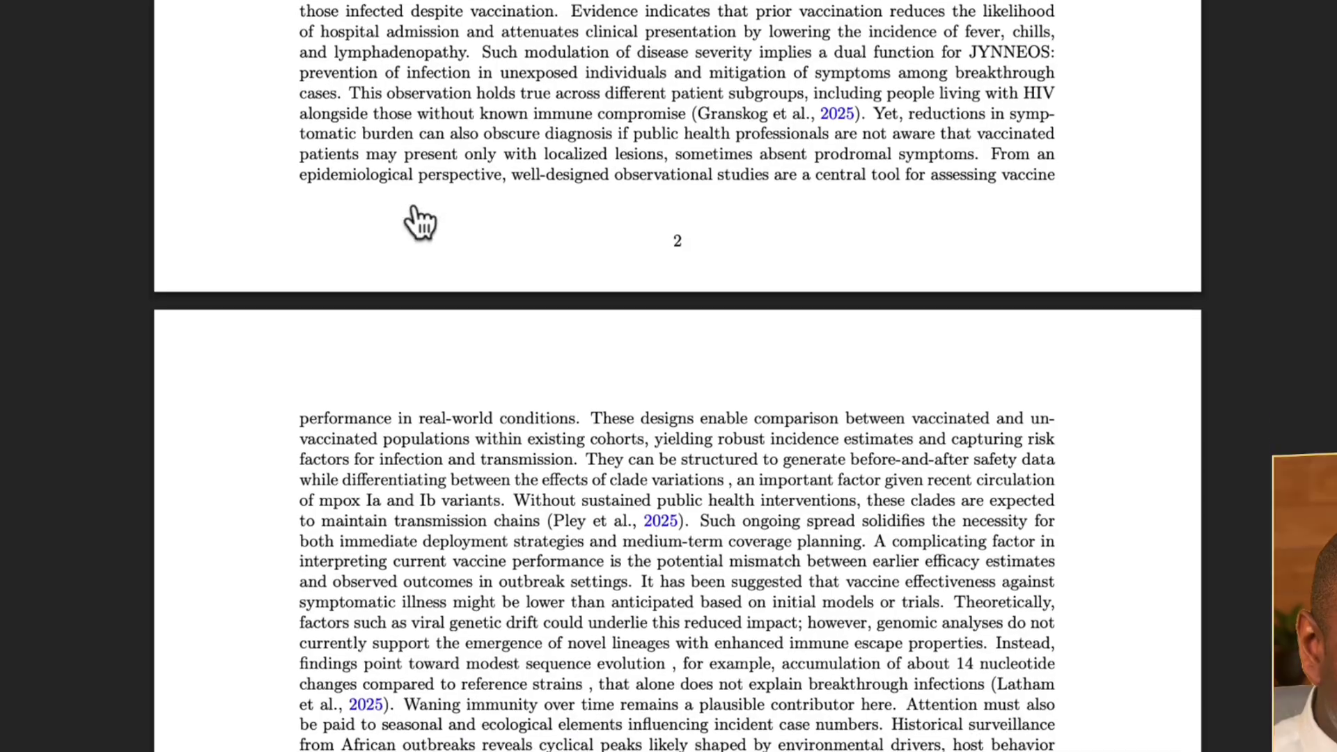
{"action": "scroll", "coordinate": [418, 221], "scroll_direction": "down", "scroll_amount": 10}
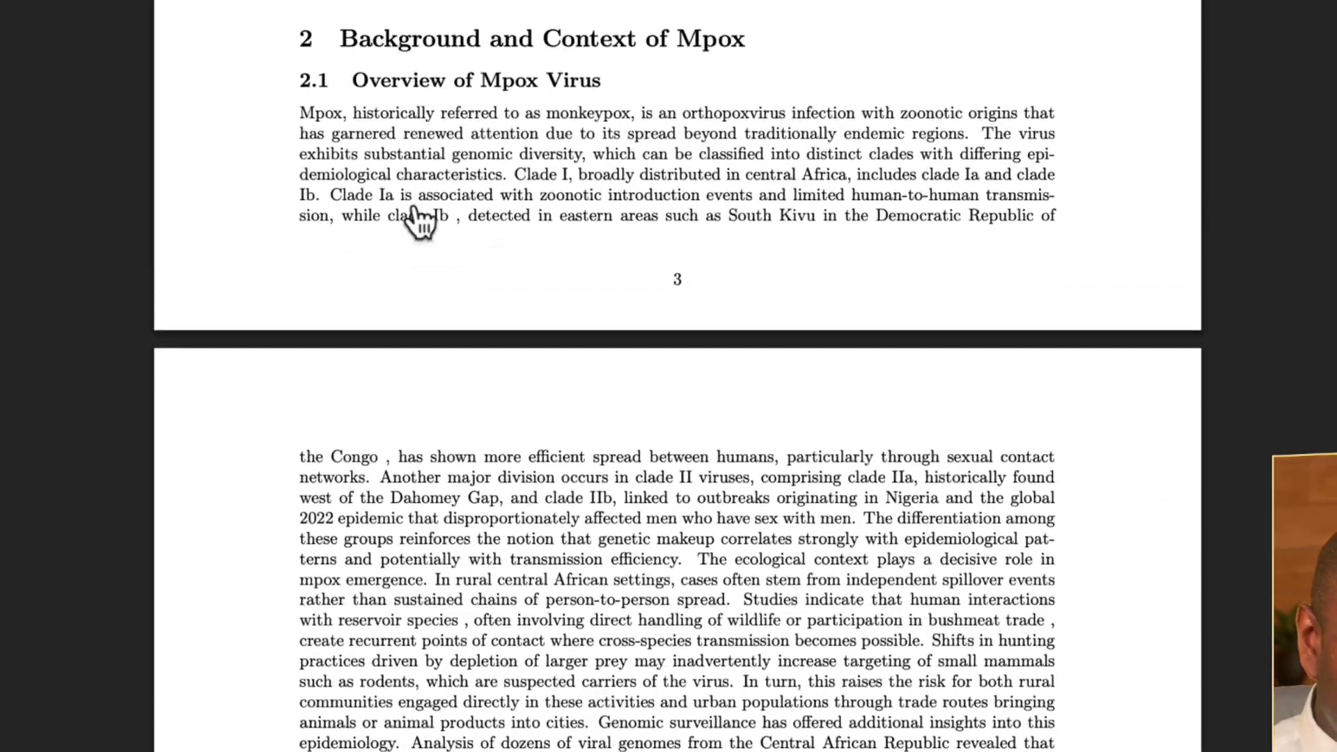
{"action": "scroll", "coordinate": [418, 222], "scroll_direction": "down", "scroll_amount": 10}
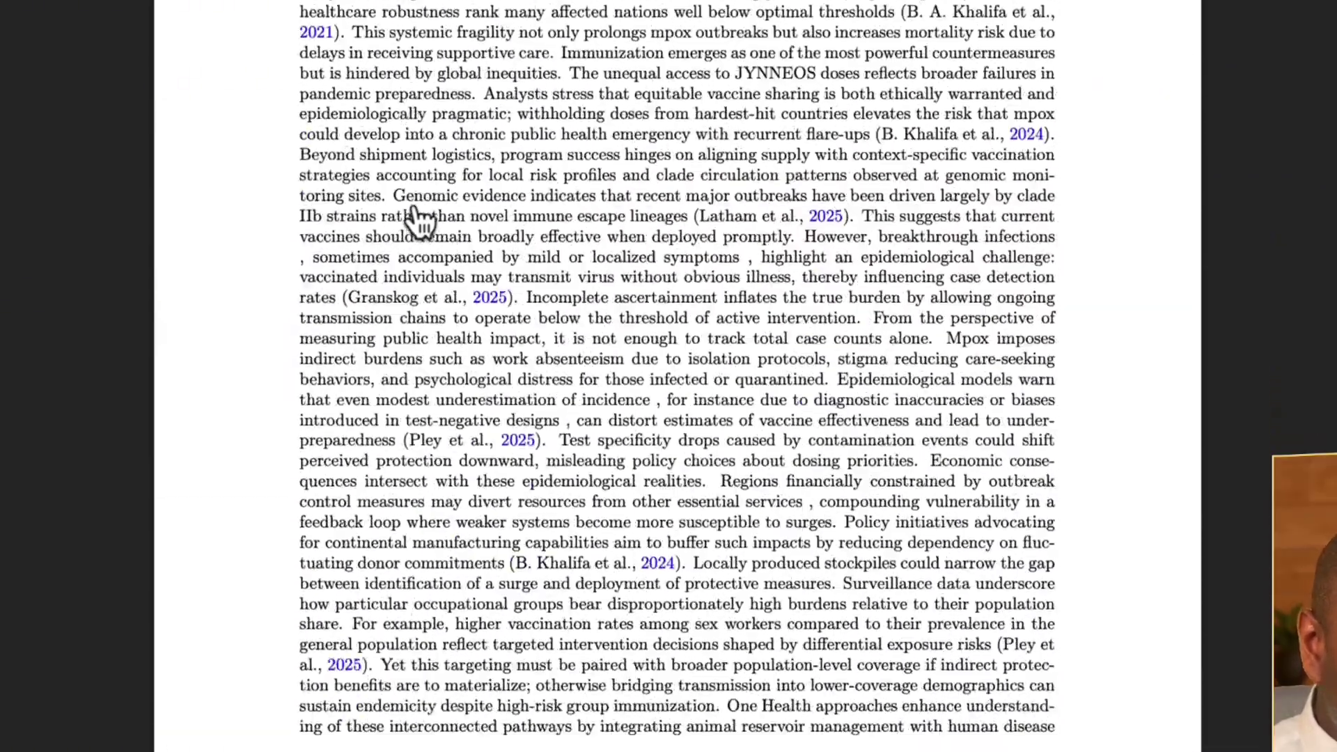
{"action": "scroll", "coordinate": [421, 220], "scroll_direction": "down", "scroll_amount": 8}
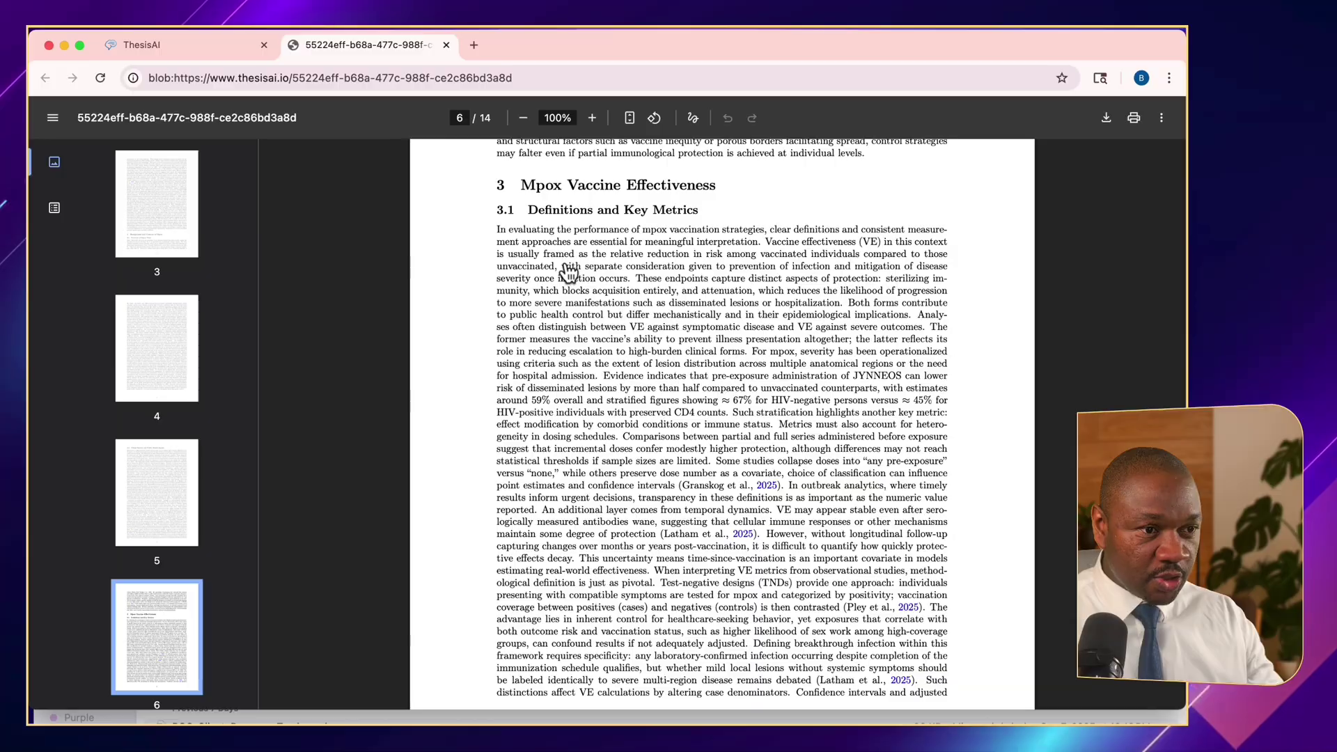
{"action": "scroll", "coordinate": [569, 272], "scroll_direction": "down", "scroll_amount": 15}
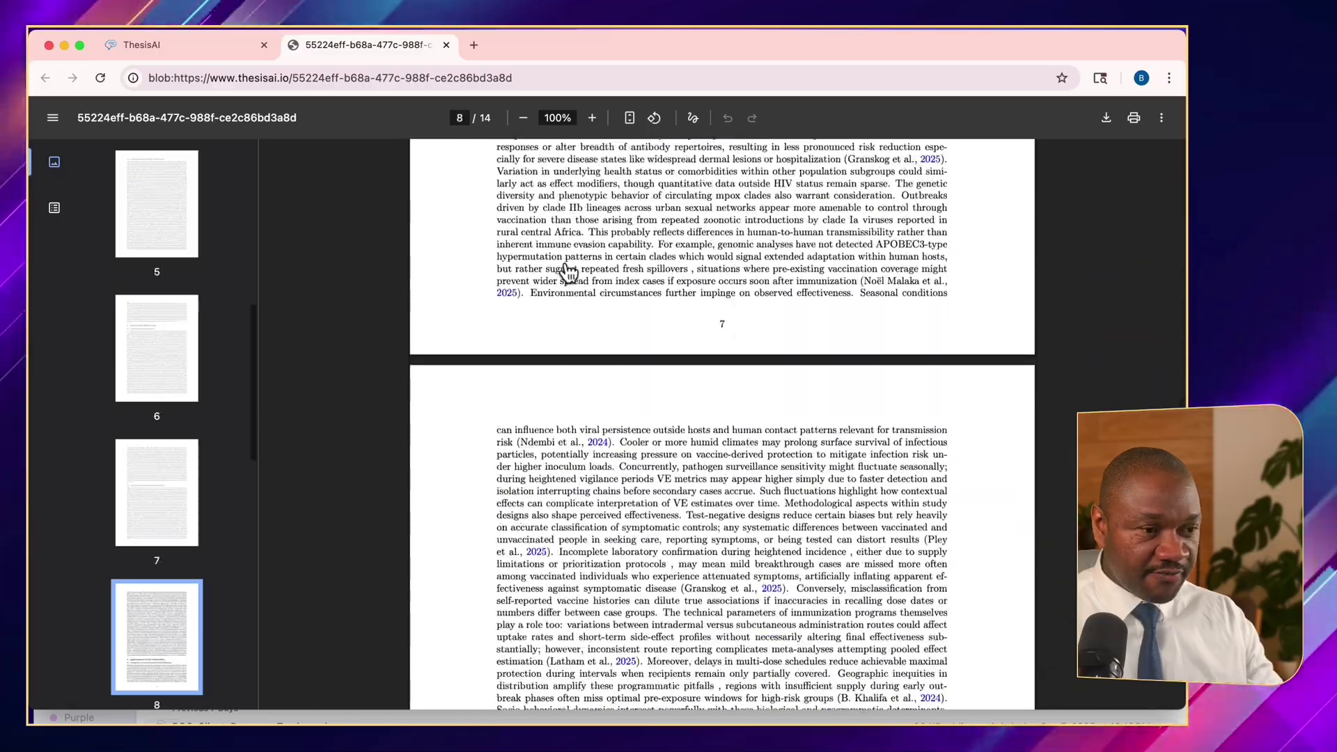
{"action": "scroll", "coordinate": [569, 271], "scroll_direction": "down", "scroll_amount": 20}
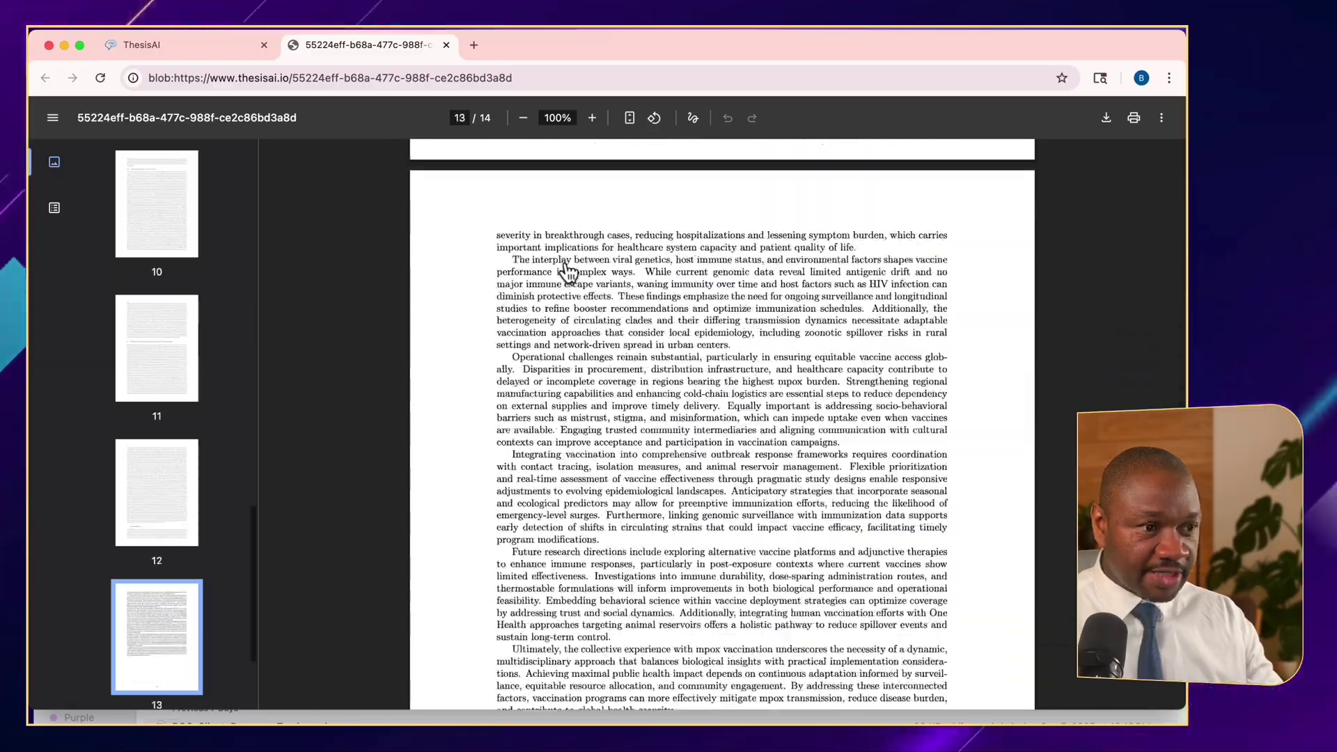
{"action": "scroll", "coordinate": [570, 273], "scroll_direction": "down", "scroll_amount": 7}
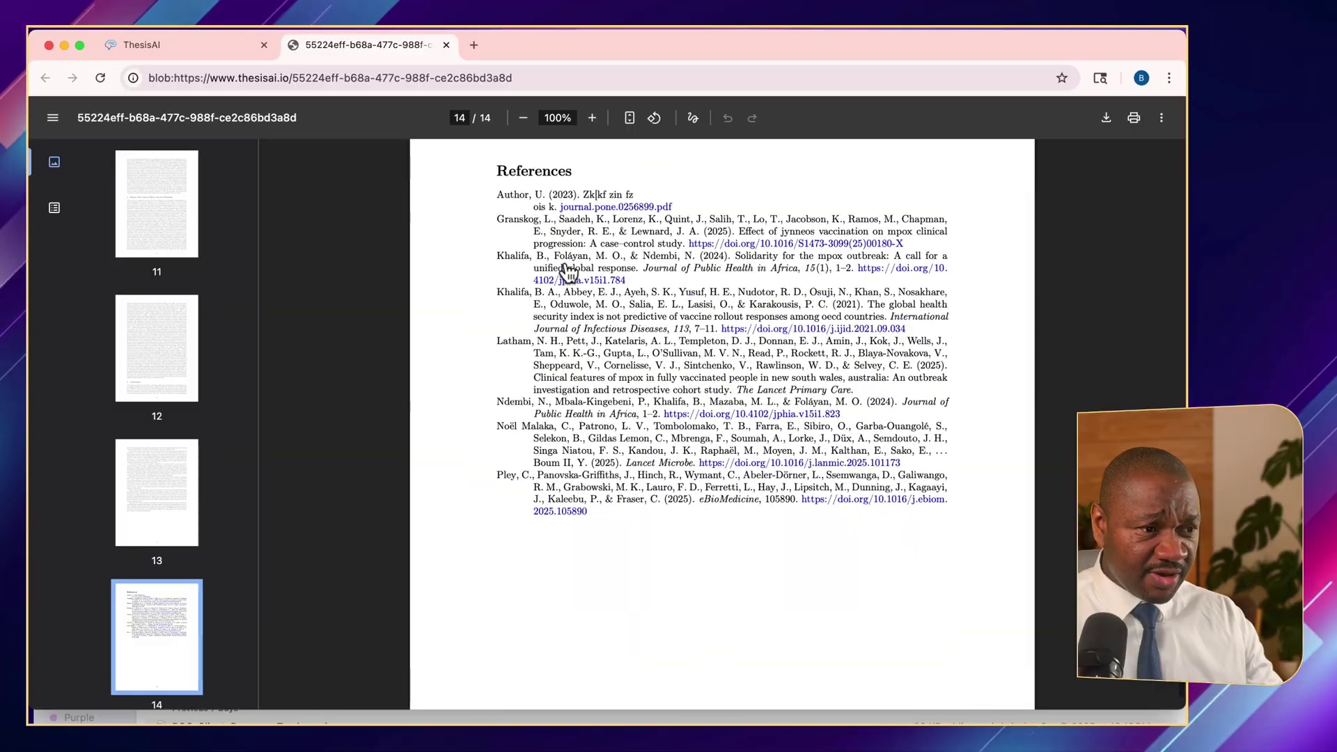
{"action": "scroll", "coordinate": [576, 376], "scroll_direction": "up", "scroll_amount": 15}
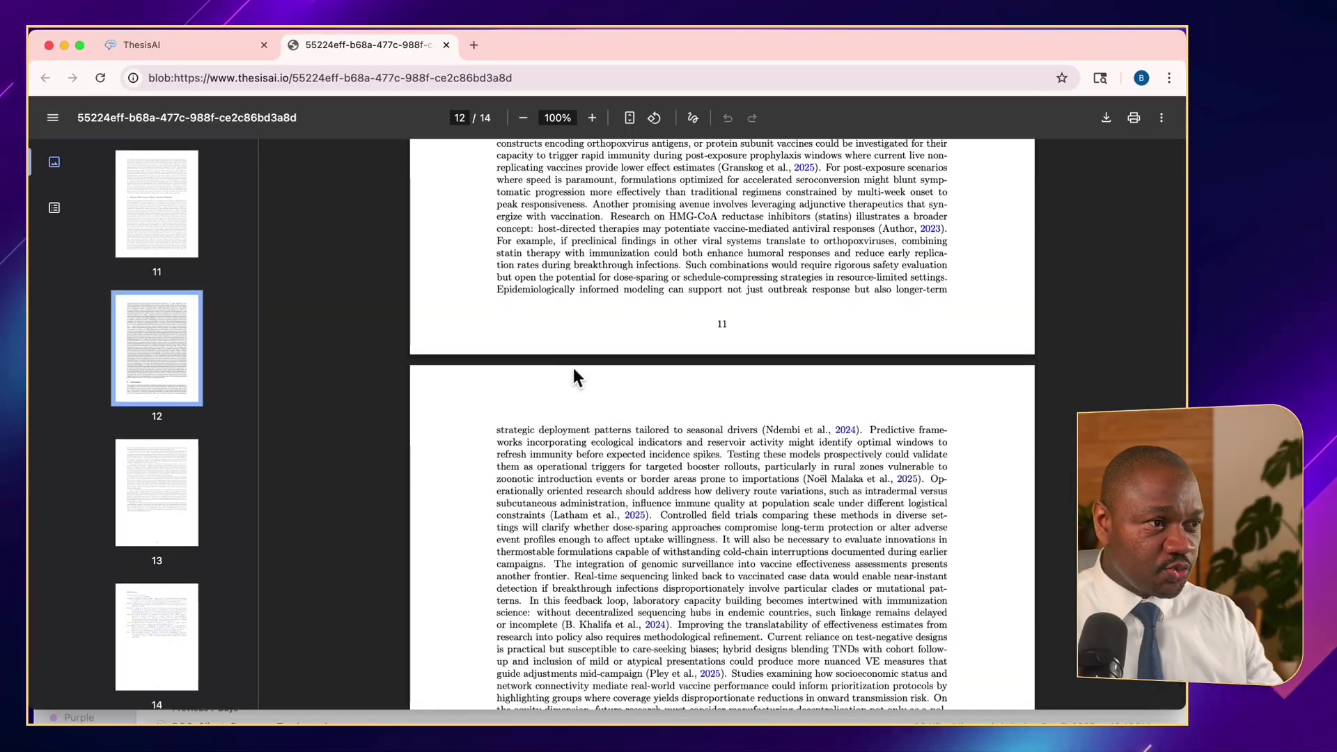
{"action": "left_click", "coordinate": [446, 45]}
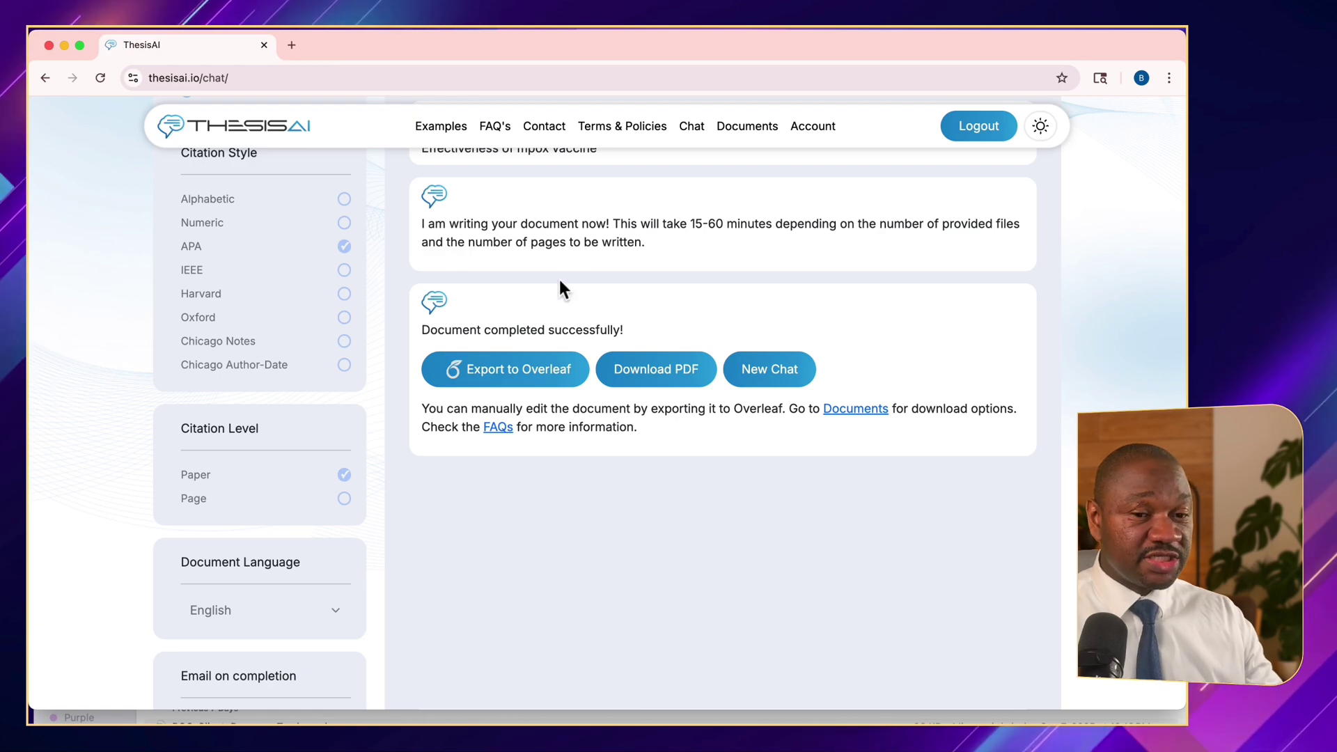
{"action": "scroll", "coordinate": [541, 215], "scroll_direction": "up", "scroll_amount": 3}
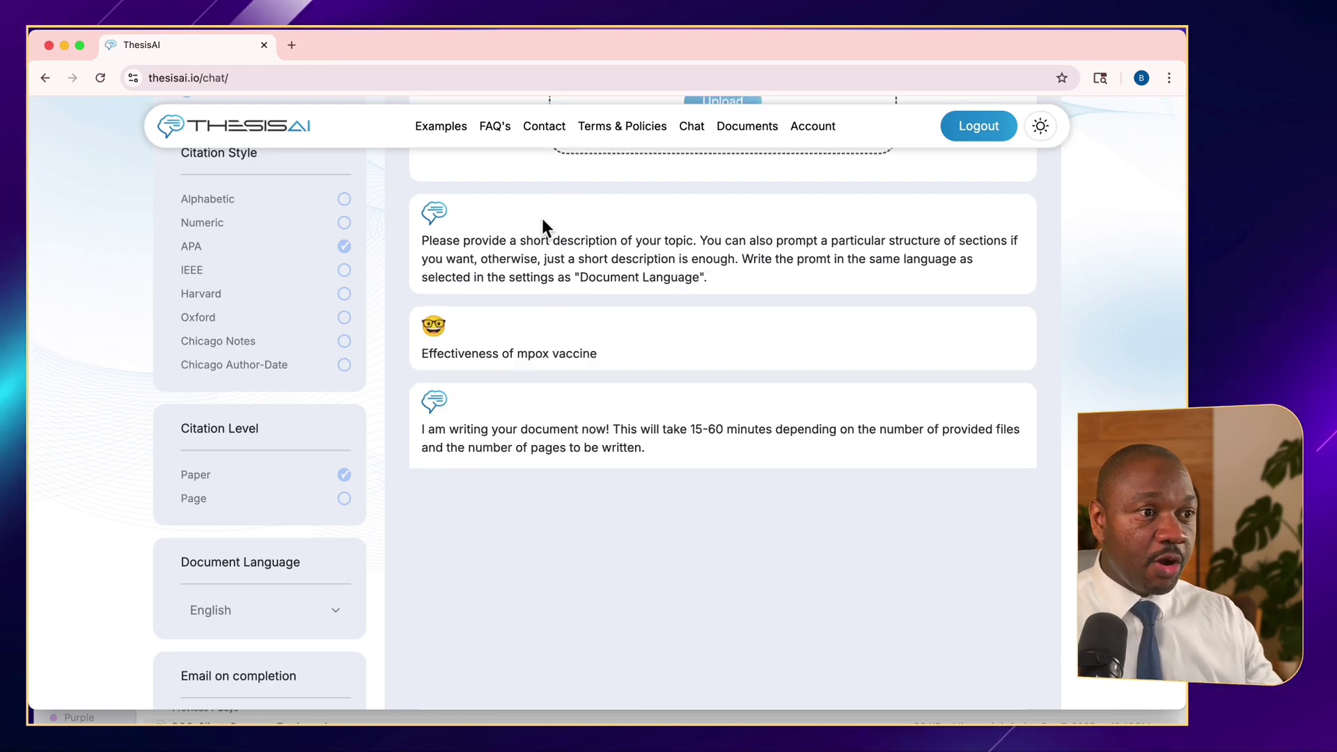